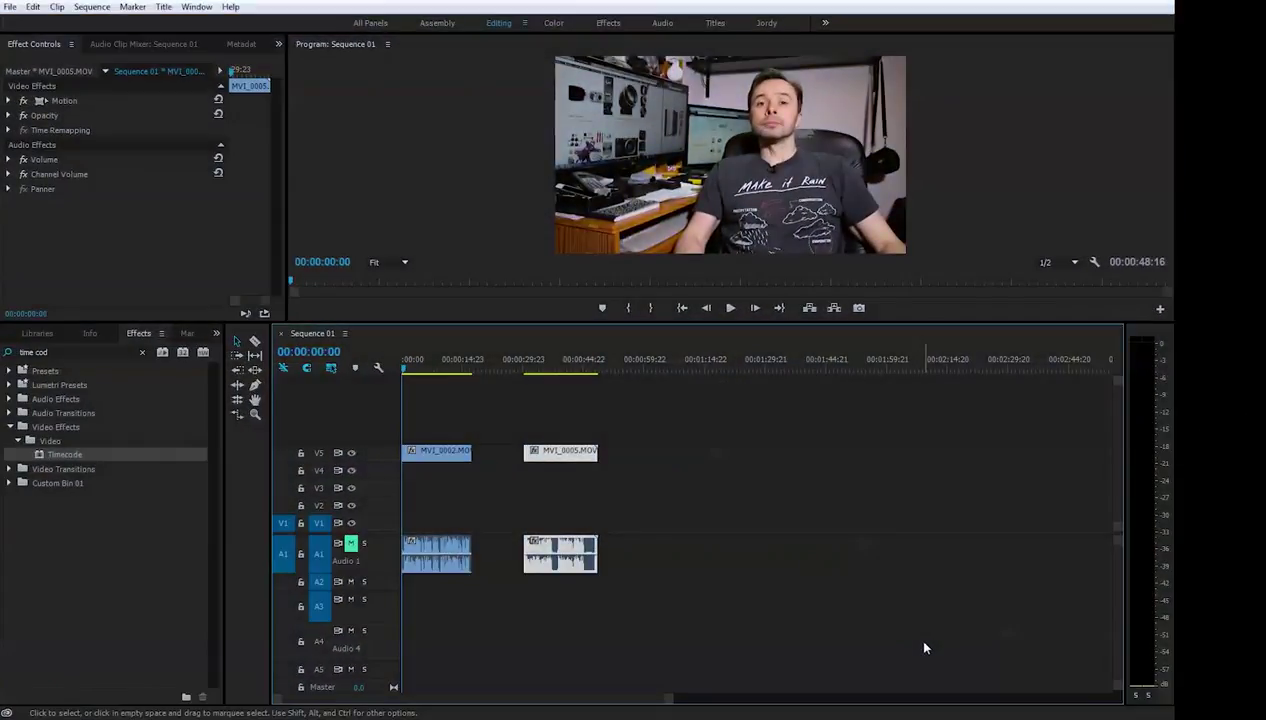
Step: Apply the Timecode effect from the Effects panel to the MVI_0002 clip
click(406, 369)
mouse_move(406, 369)
mouse_down()
mouse_move(420, 372)
mouse_move(404, 370)
mouse_up()
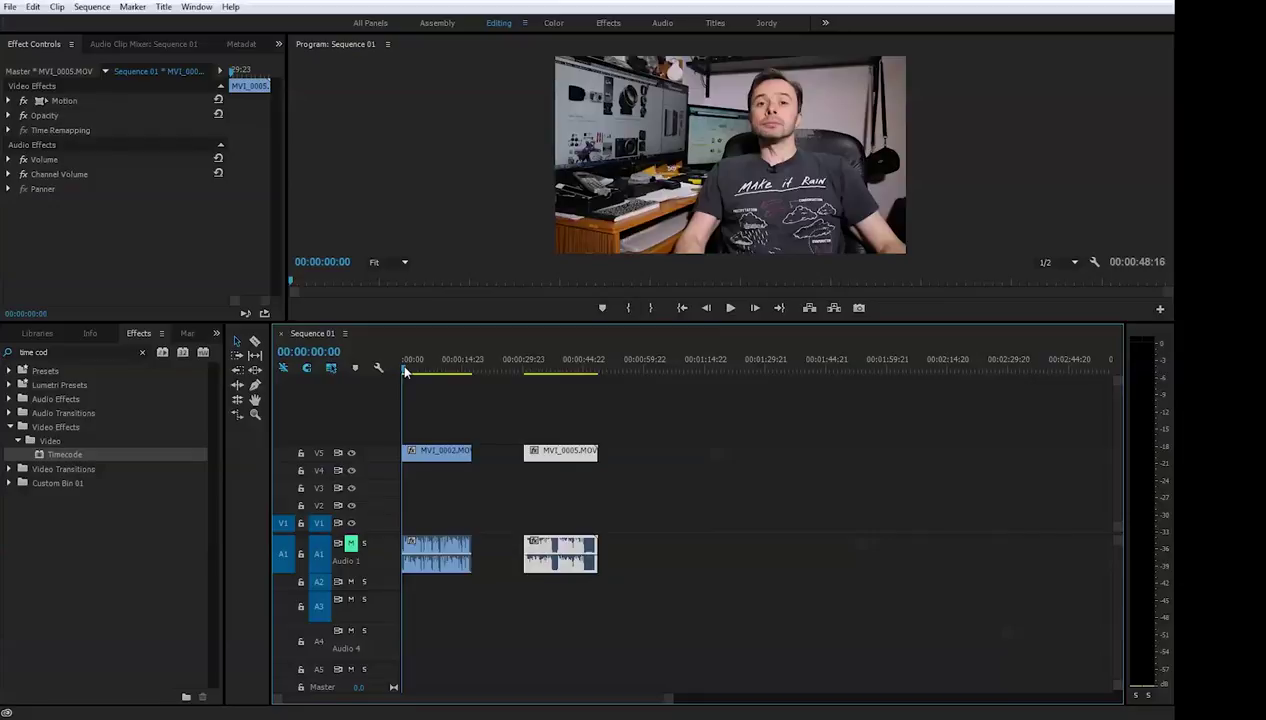
click(405, 371)
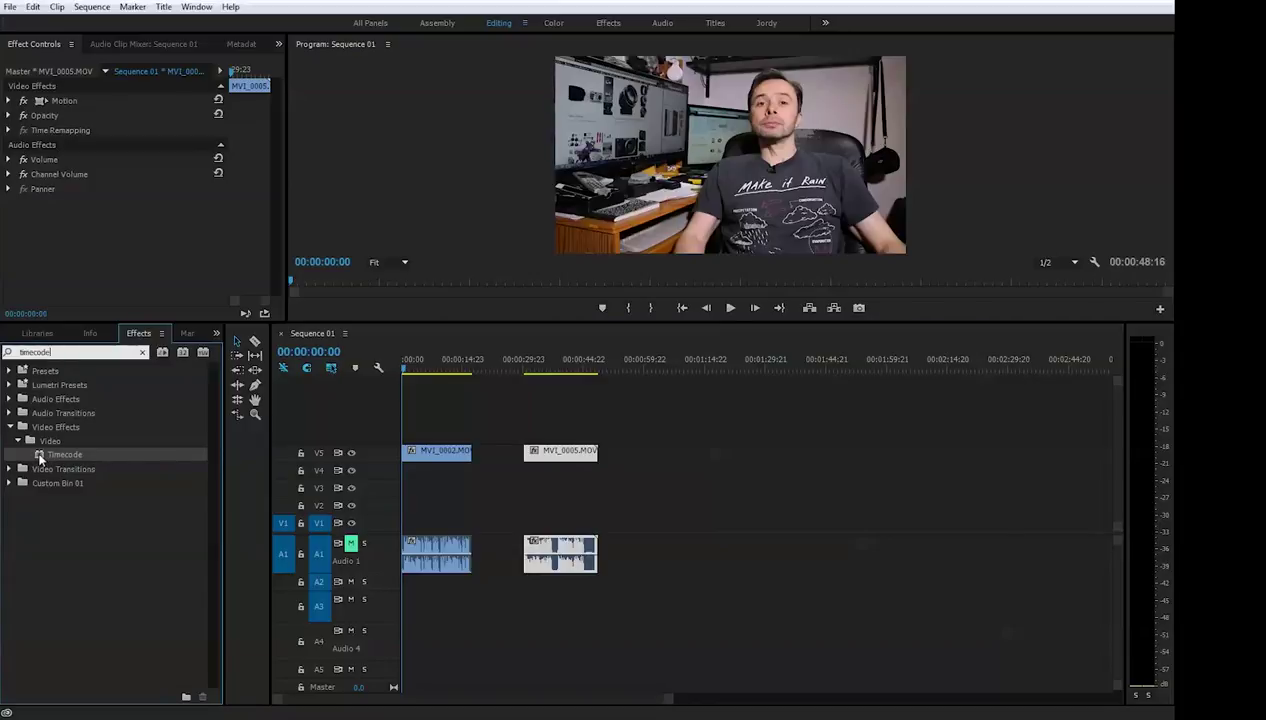
drag(40, 457, 432, 452)
click(433, 457)
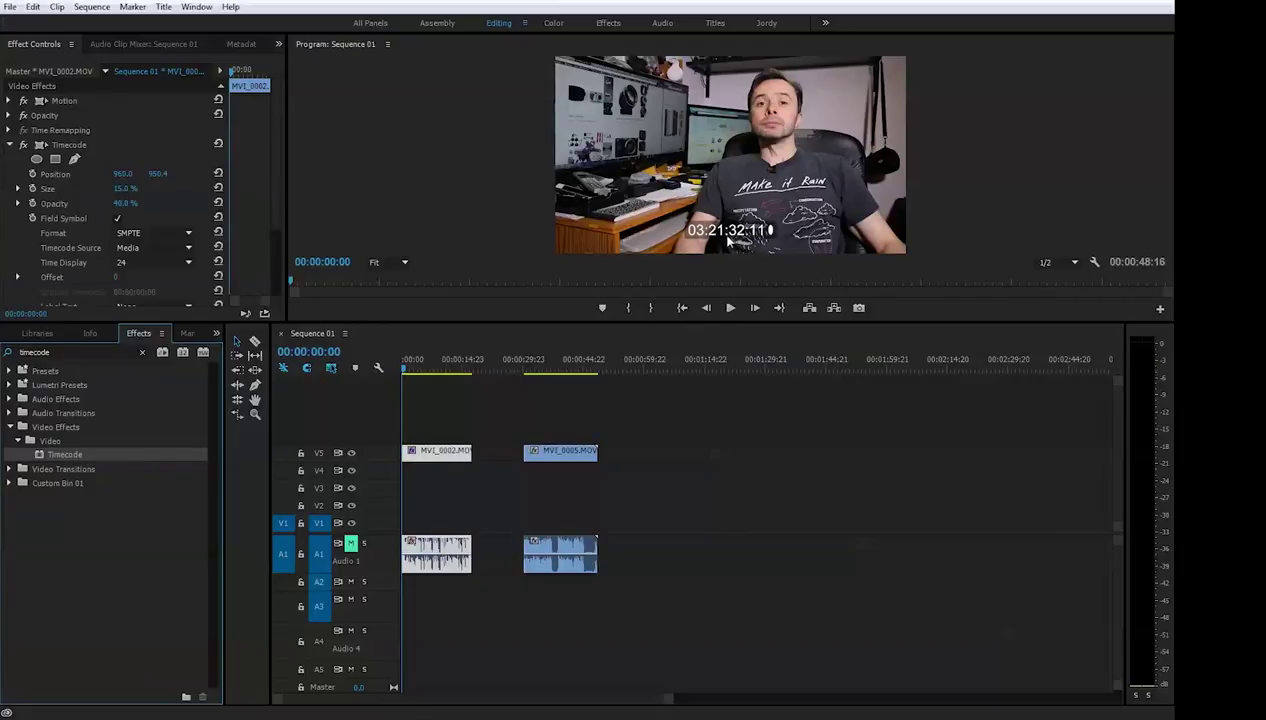
Step: Slide MVI_0005 left to close the gap so it directly follows MVI_0002
click(405, 373)
drag(405, 373, 399, 371)
drag(545, 445, 521, 446)
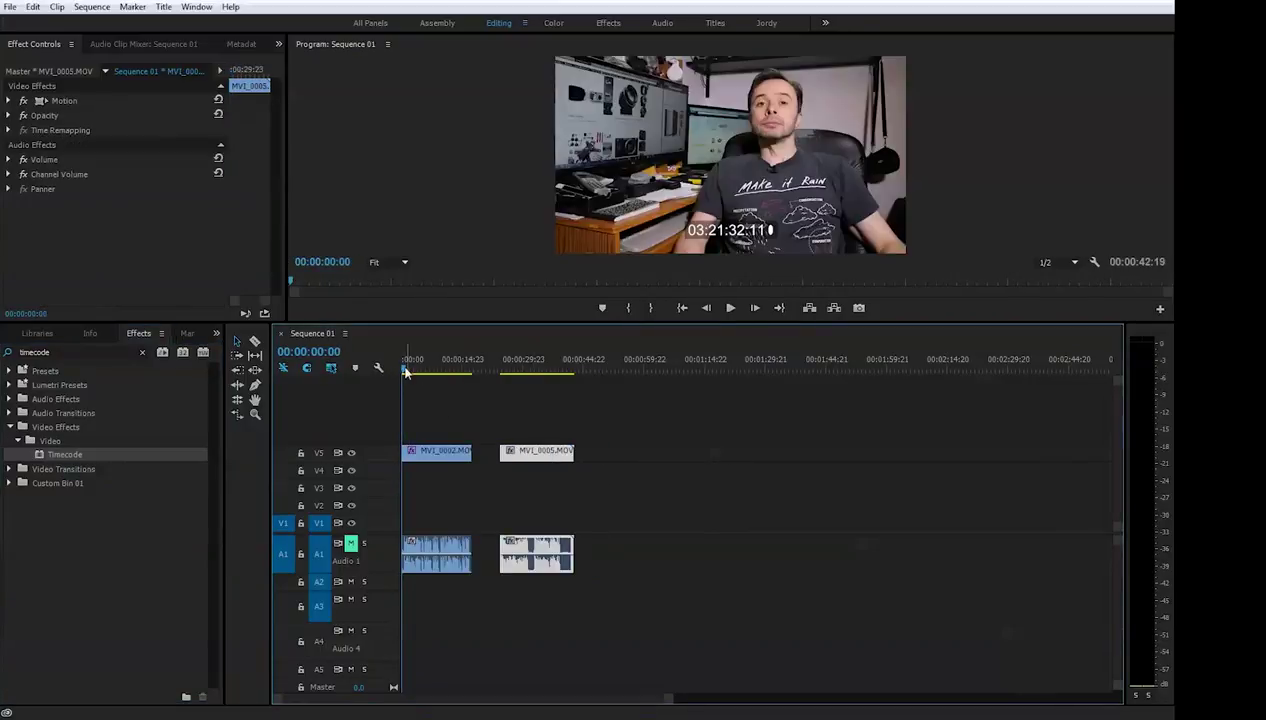
drag(405, 371, 420, 370)
drag(510, 452, 481, 452)
mouse_move(421, 369)
mouse_down()
mouse_move(509, 372)
mouse_move(440, 374)
mouse_up()
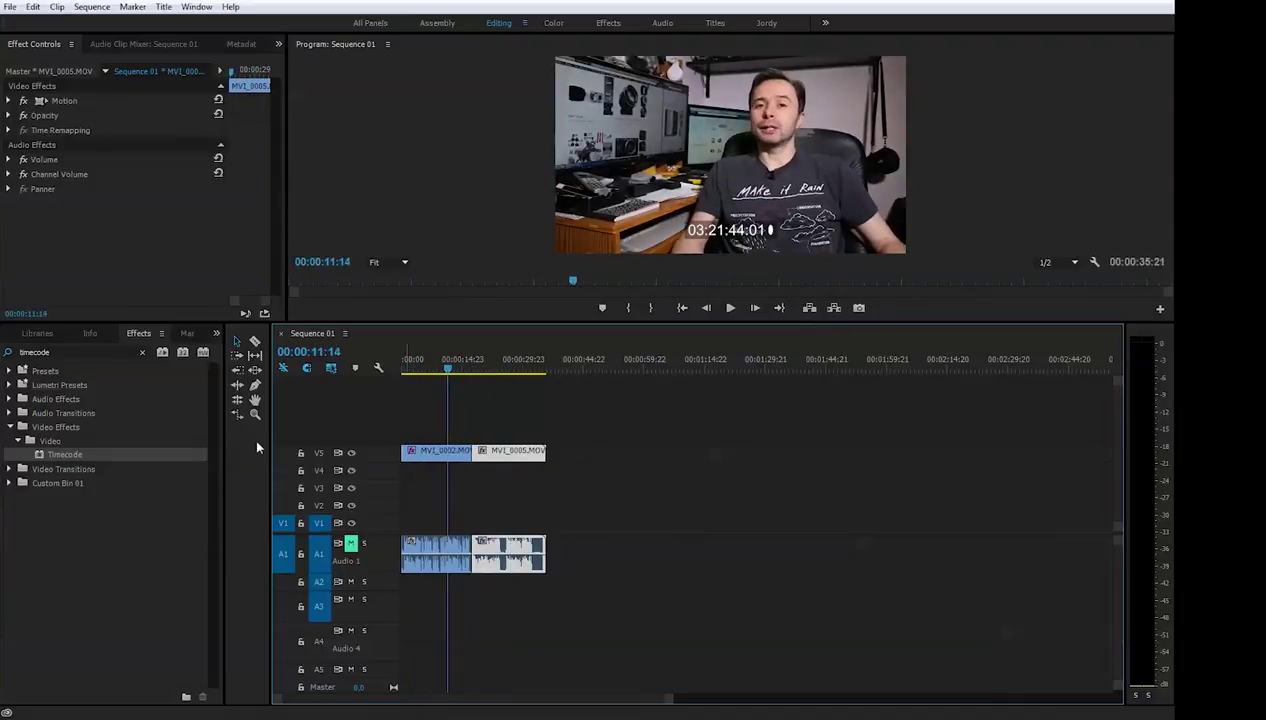
Step: Apply the Timecode effect to MVI_0005 and return to the sequence start
drag(40, 454, 483, 451)
mouse_move(453, 370)
mouse_down()
mouse_move(517, 372)
mouse_move(468, 376)
mouse_up()
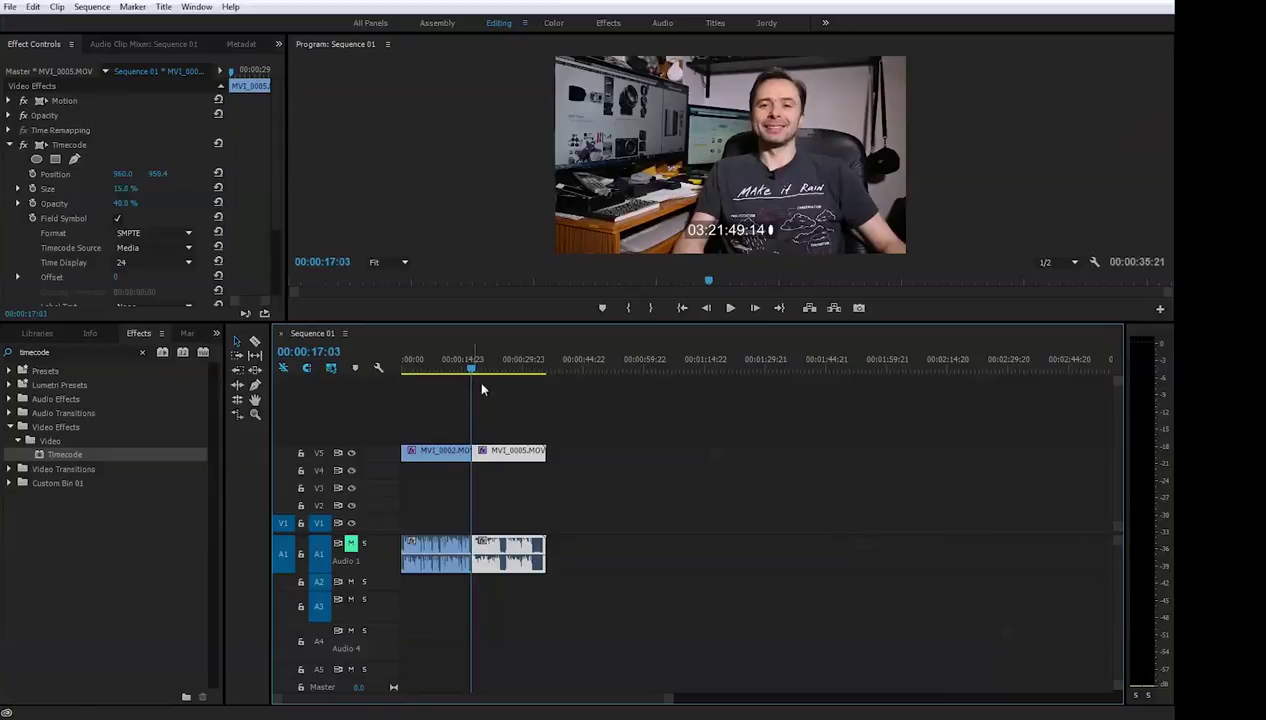
key(Home)
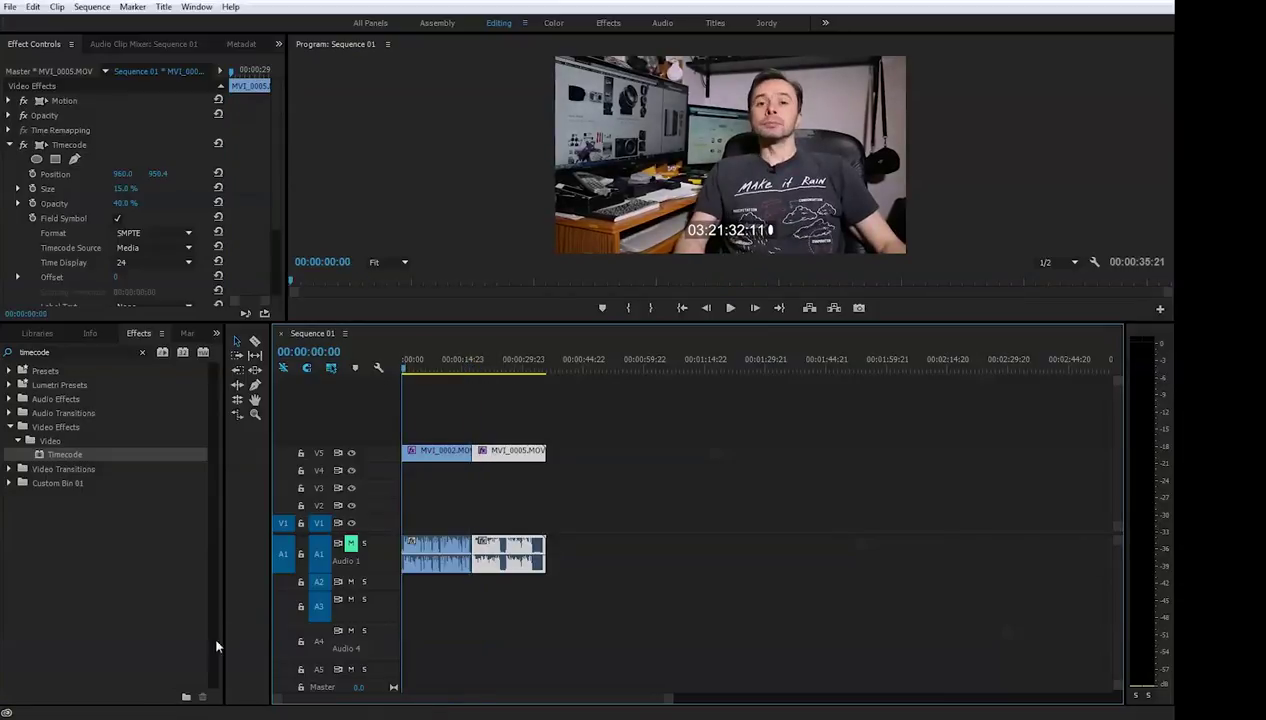
Step: Create a new bin, then return to the Project panel's media items
click(186, 697)
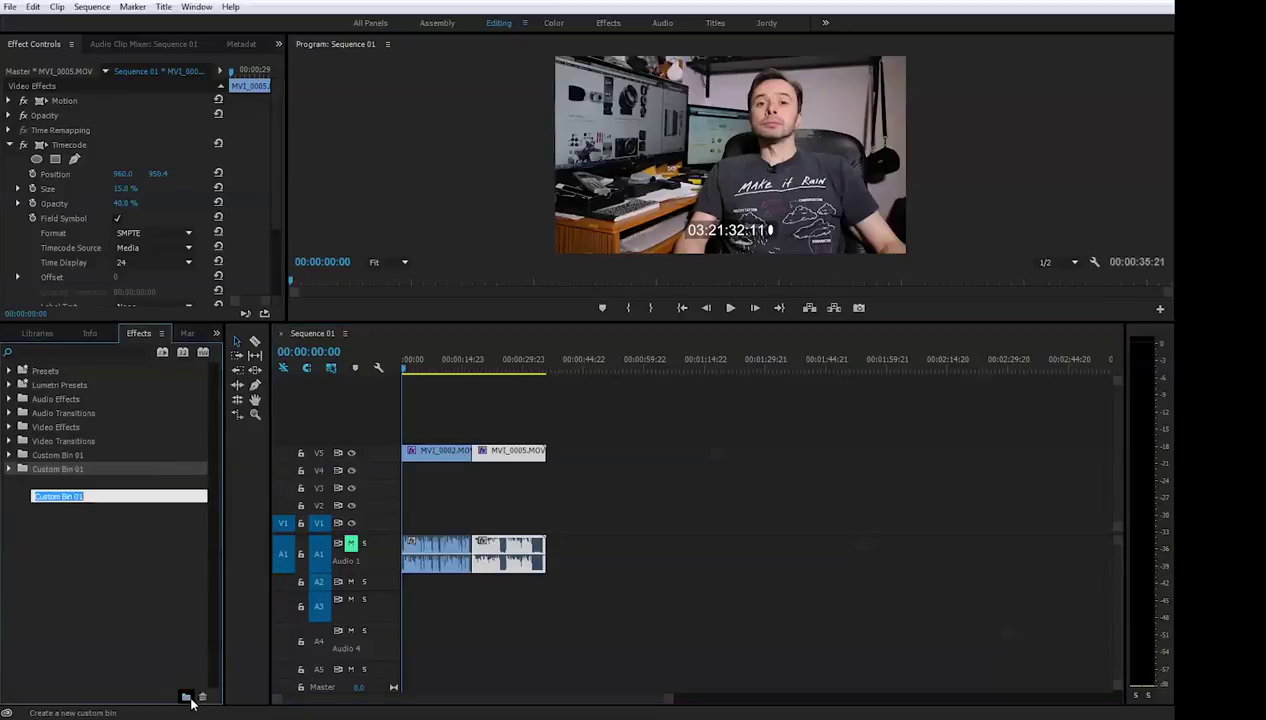
click(172, 655)
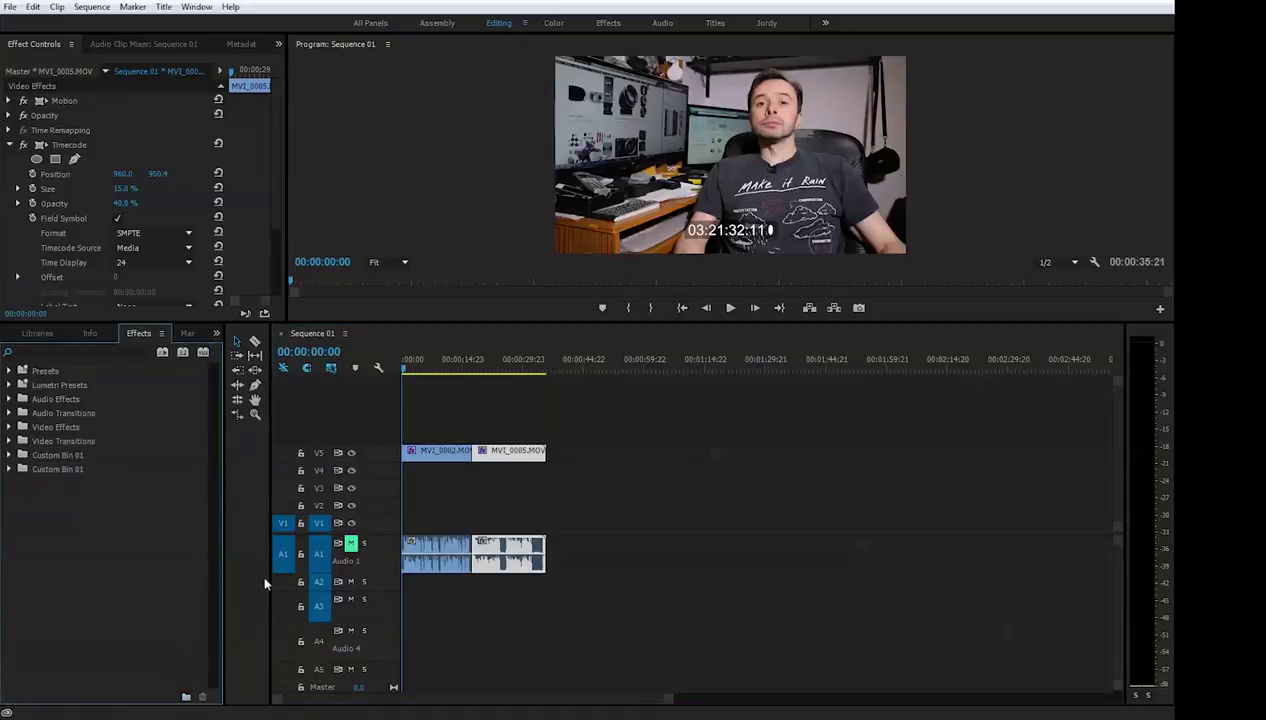
click(10, 338)
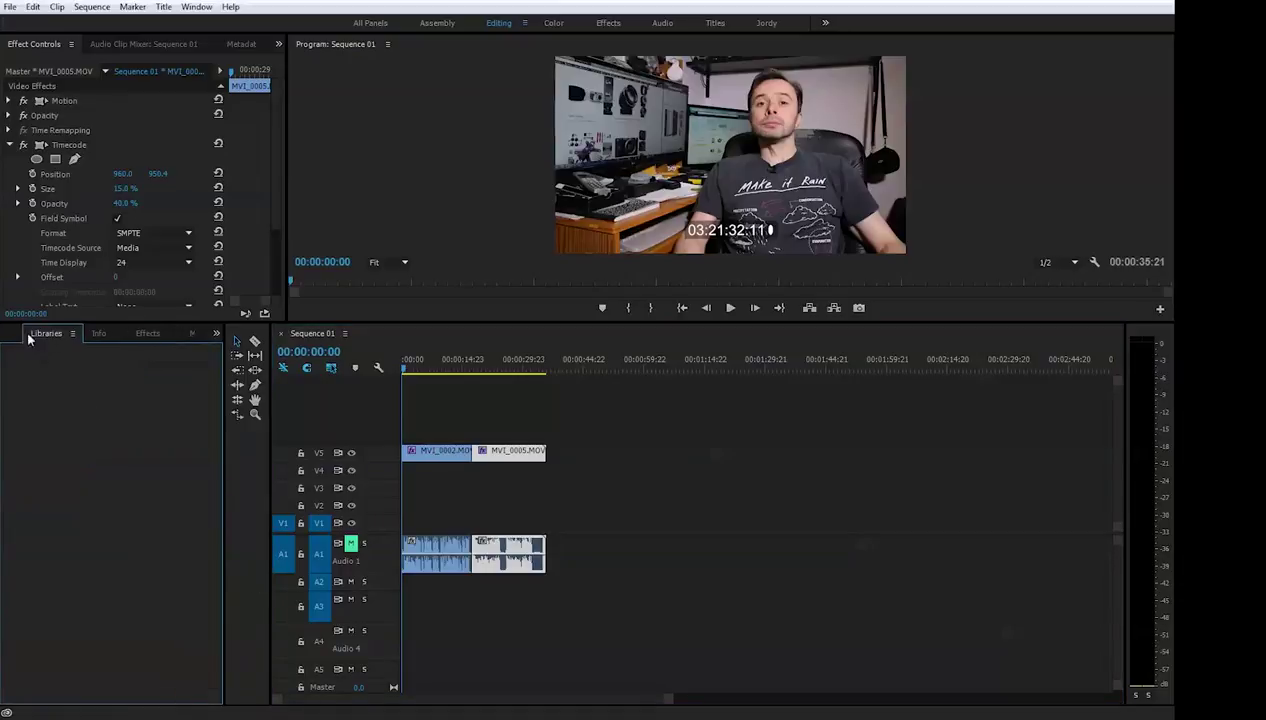
click(8, 340)
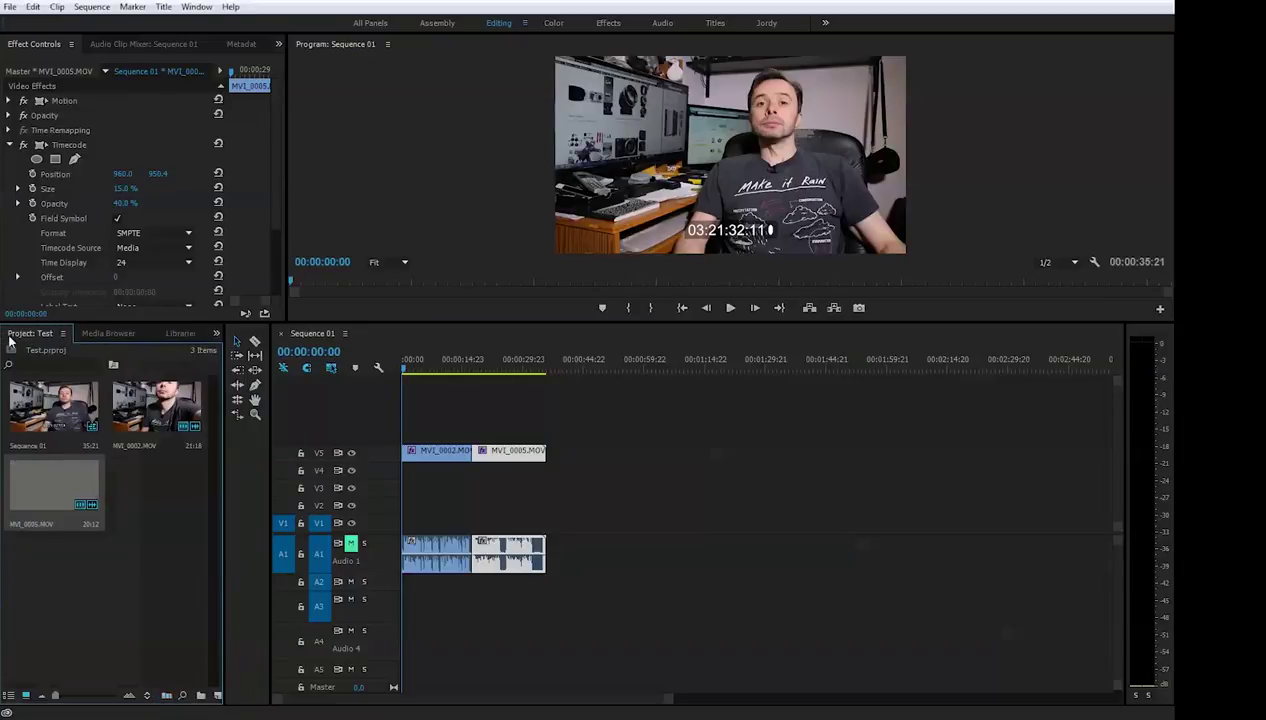
Step: Create a 1920×1080 Transparent Video item and drop it on a new V6 track above the clips
right_click(146, 574)
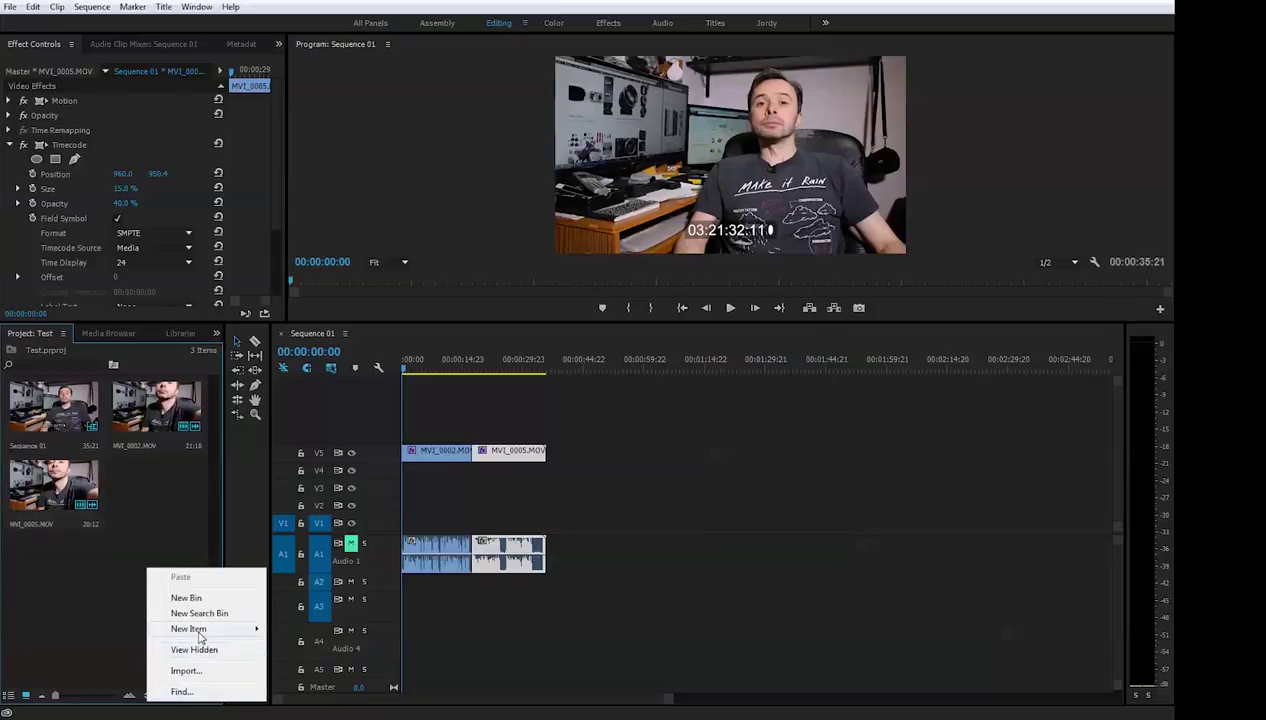
mouse_move(199, 633)
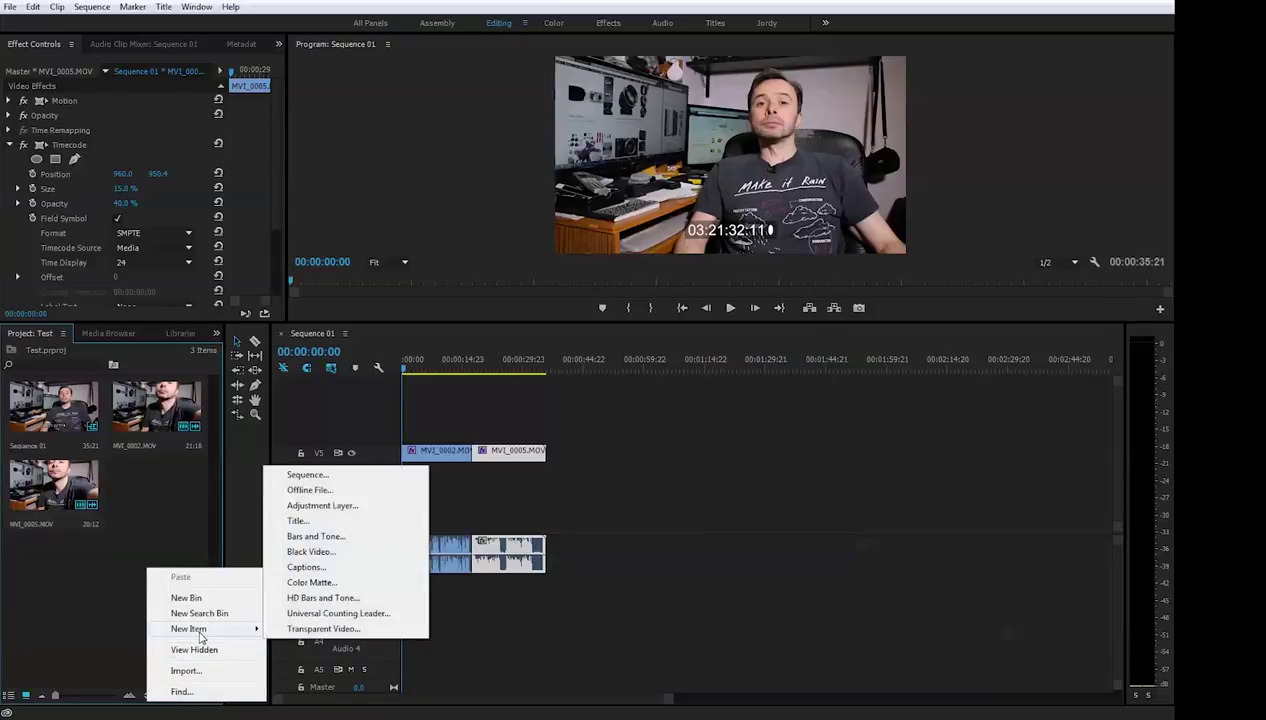
click(306, 629)
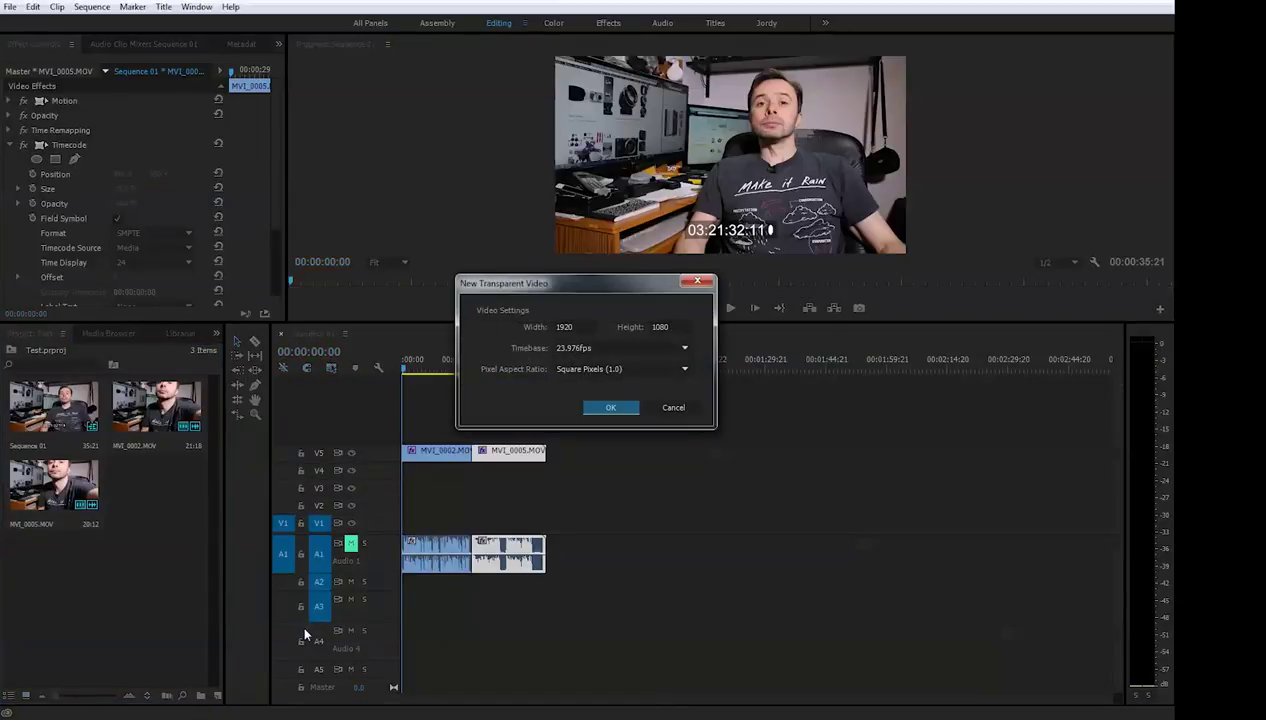
click(611, 408)
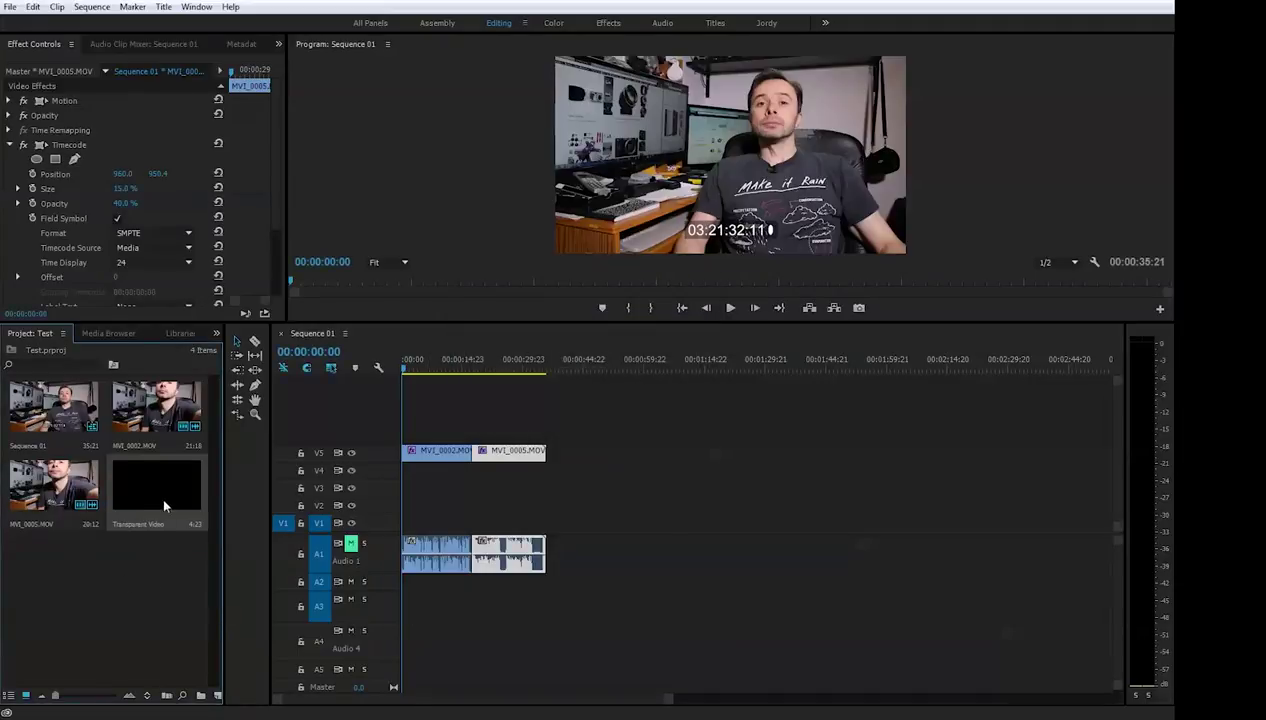
drag(155, 505, 545, 435)
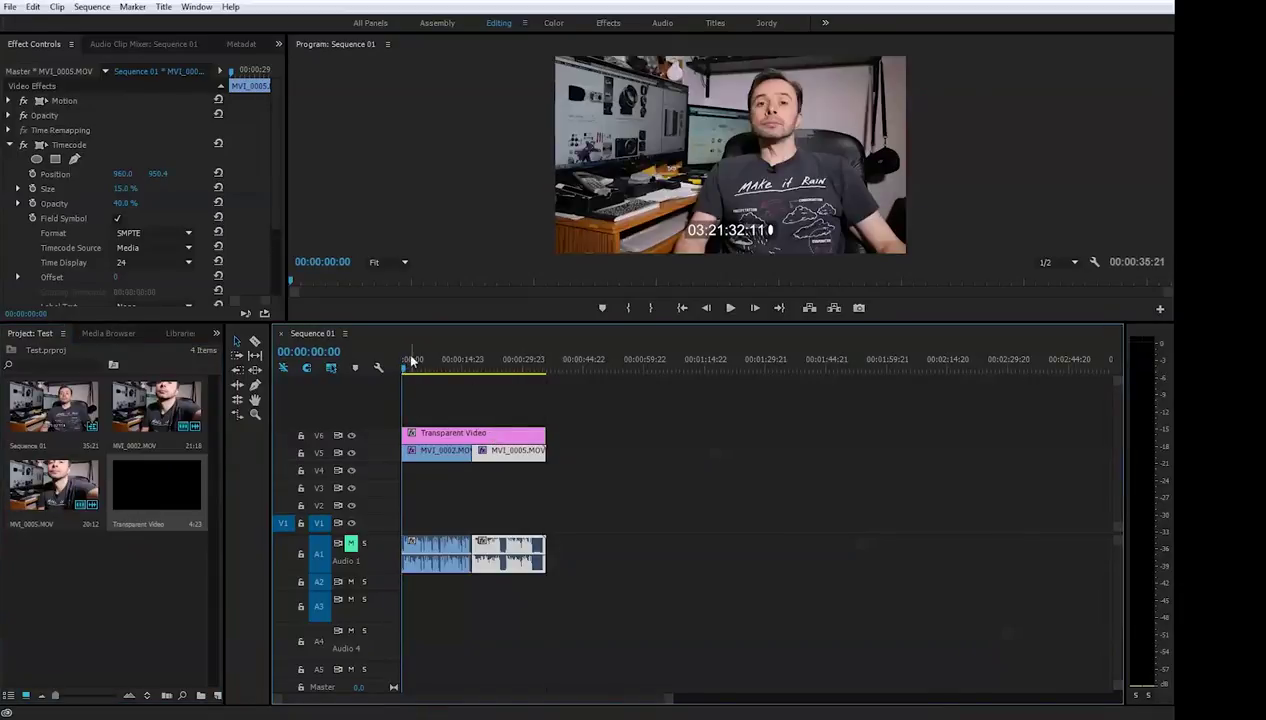
Step: Delete the Timecode effect from the MVI_0002 clip in Effect Controls
drag(407, 369, 433, 367)
click(427, 450)
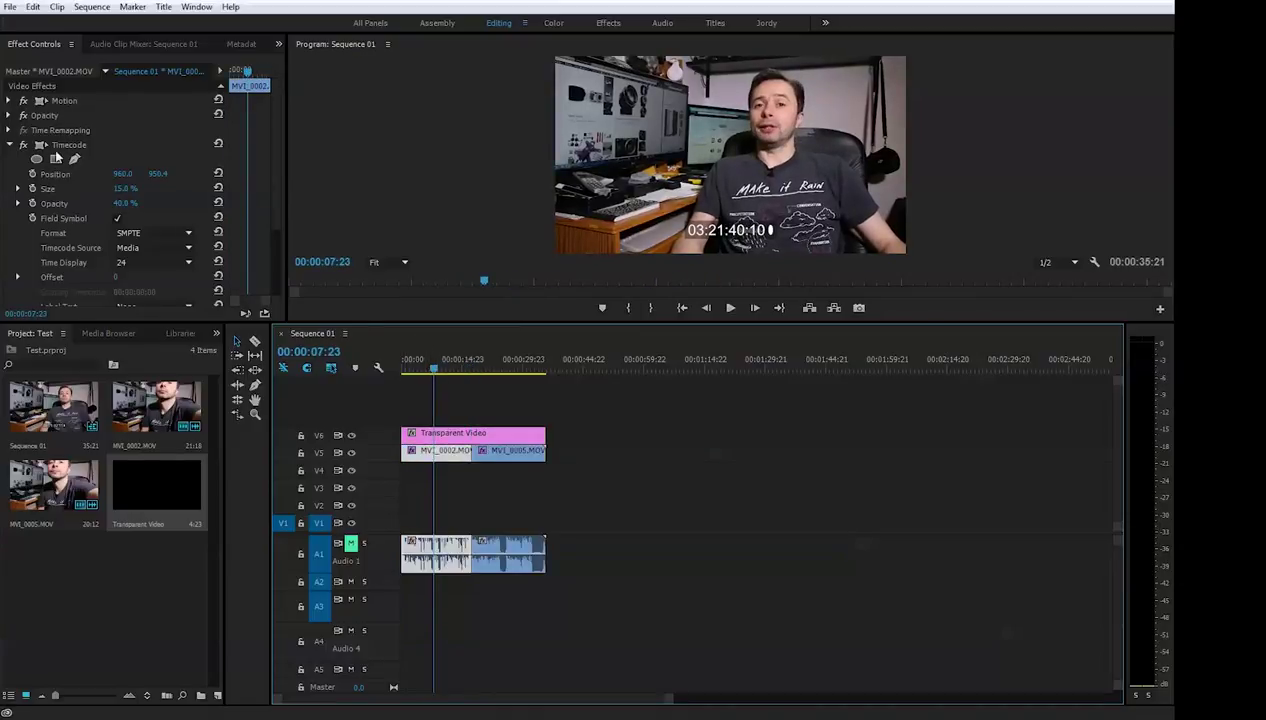
click(62, 147)
key(Delete)
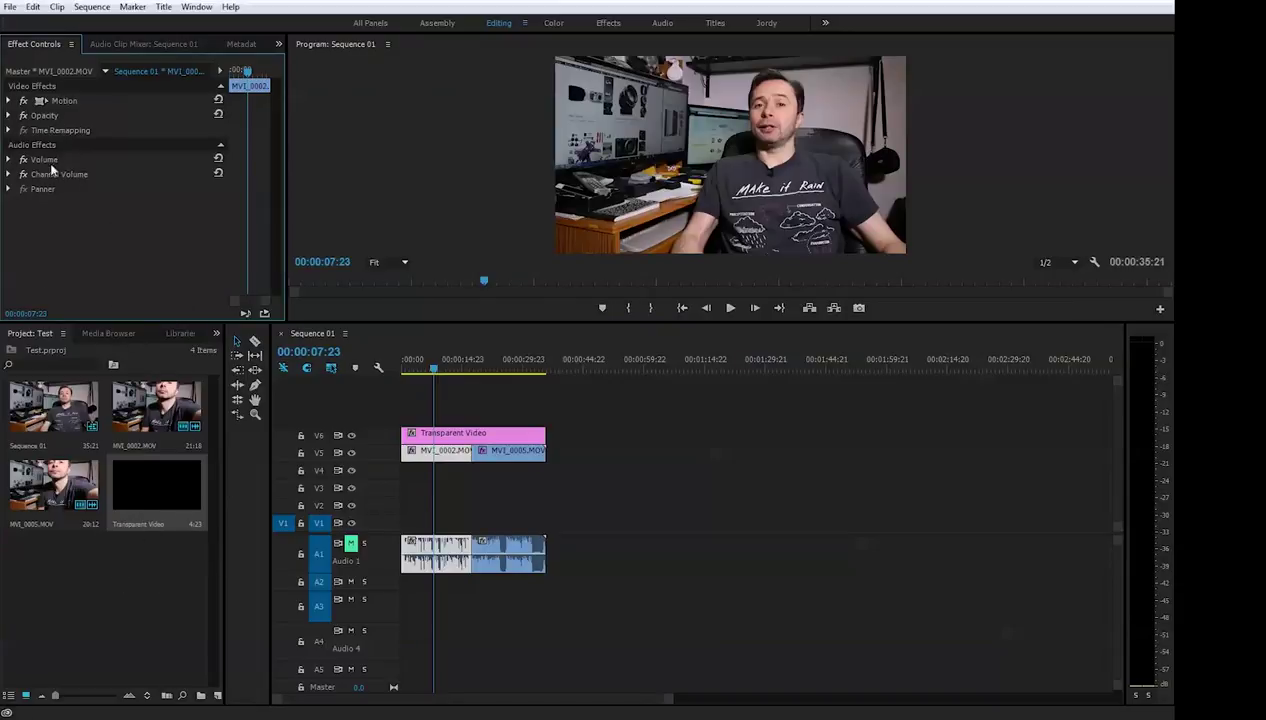
Step: Search the Effects panel for 'timecode' and apply it to the Transparent Video clip
click(216, 333)
click(238, 412)
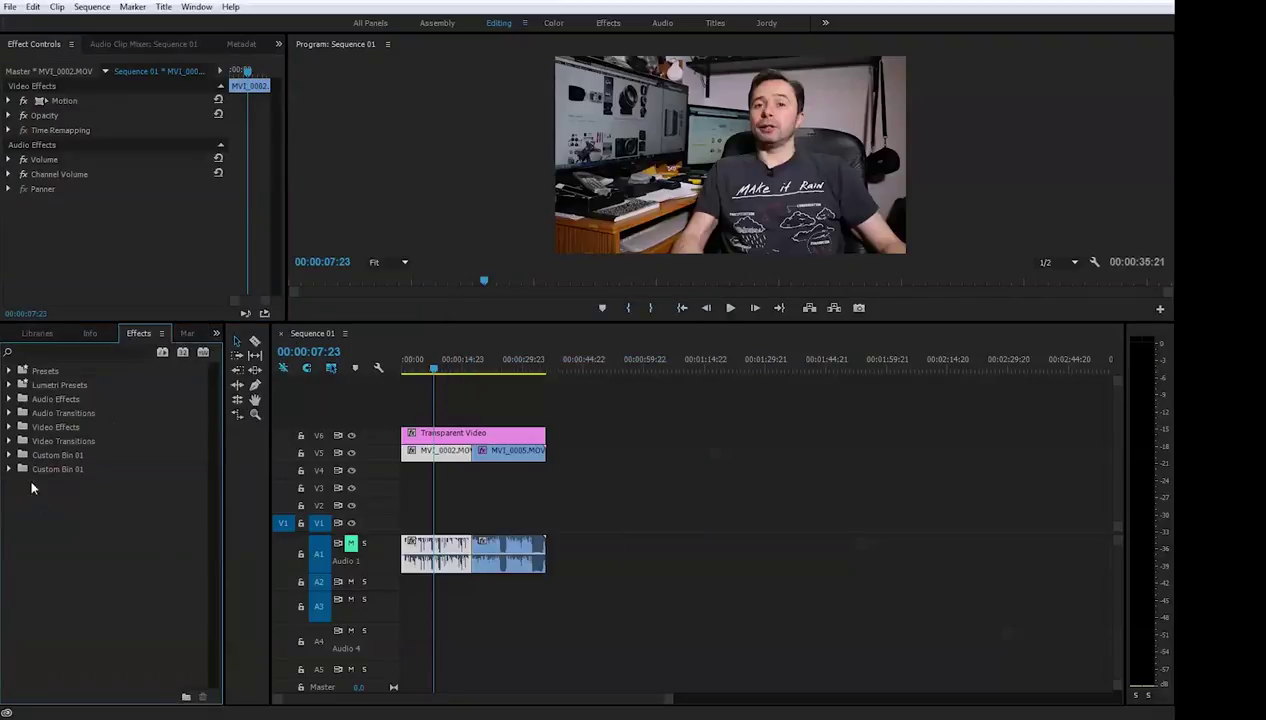
click(40, 352)
text(timecode)
drag(40, 457, 453, 430)
drag(410, 380, 466, 380)
Step: Delete the Timecode effect from MVI_0005, then select the Transparent Video clip
click(514, 452)
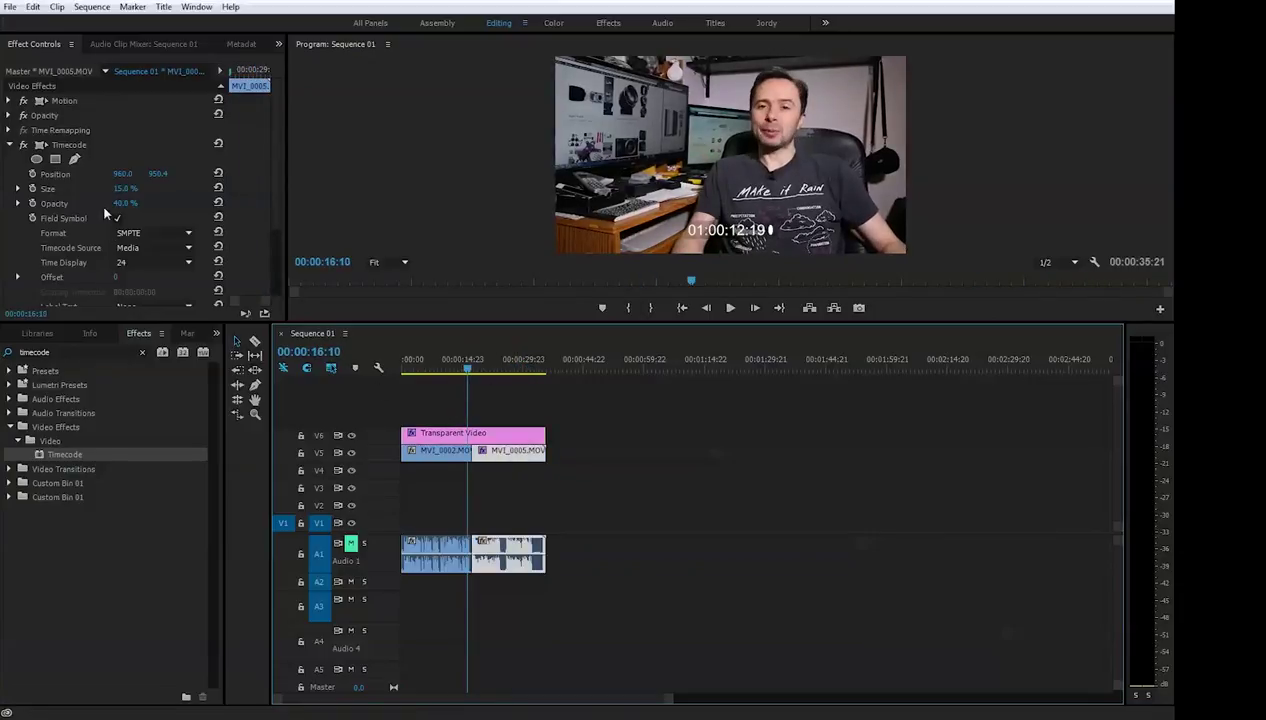
click(66, 145)
key(Delete)
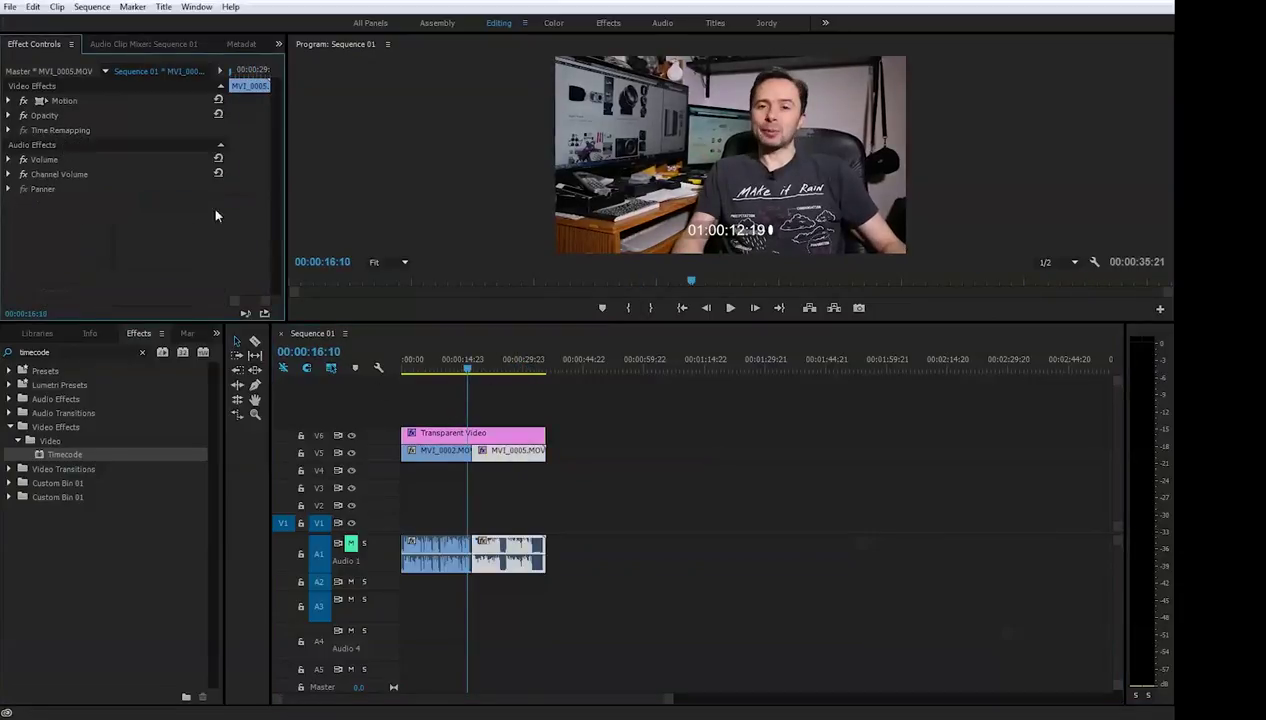
drag(464, 370, 393, 368)
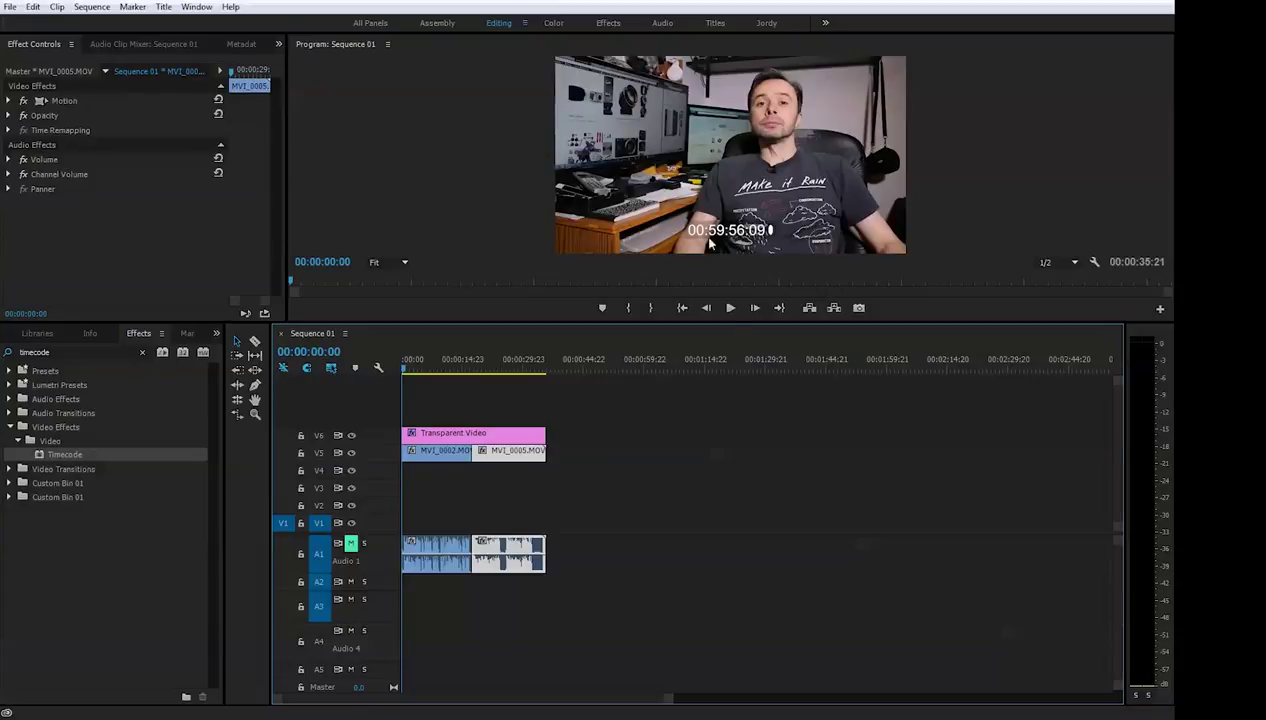
click(452, 437)
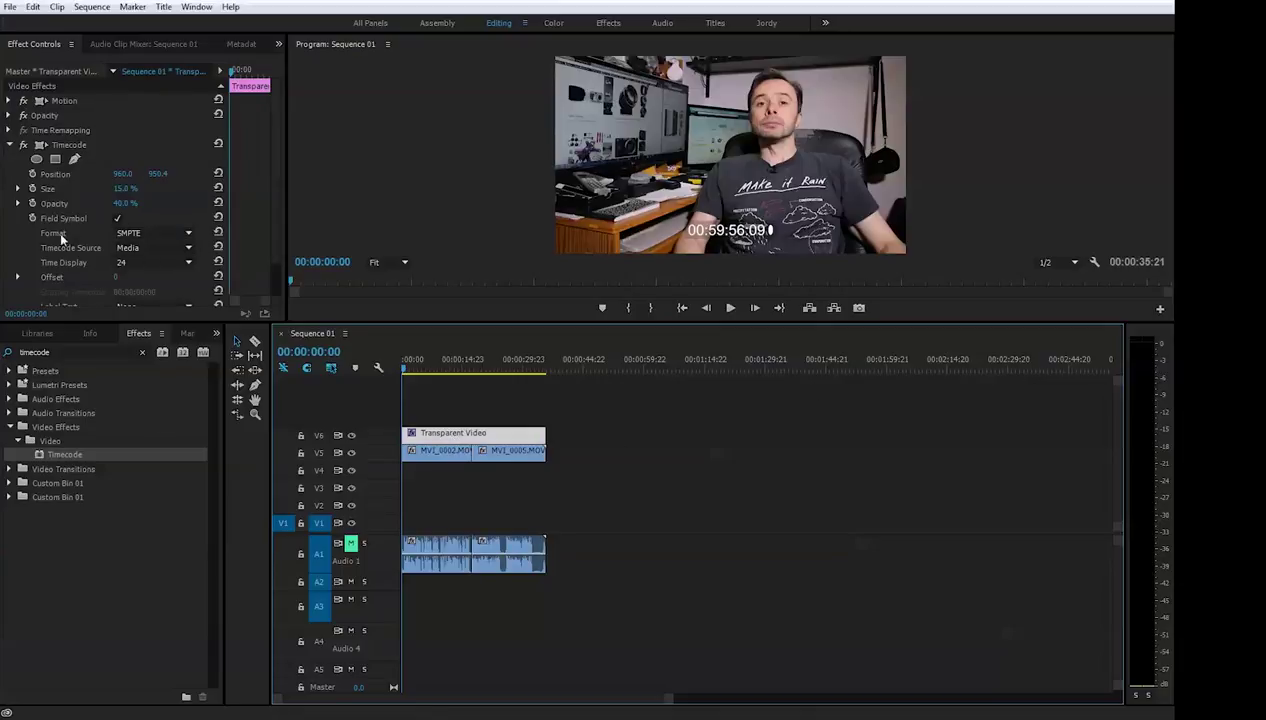
Step: Hide the field symbol and switch Timecode Source from Media to Generate, starting at 00:00:00:00
click(117, 219)
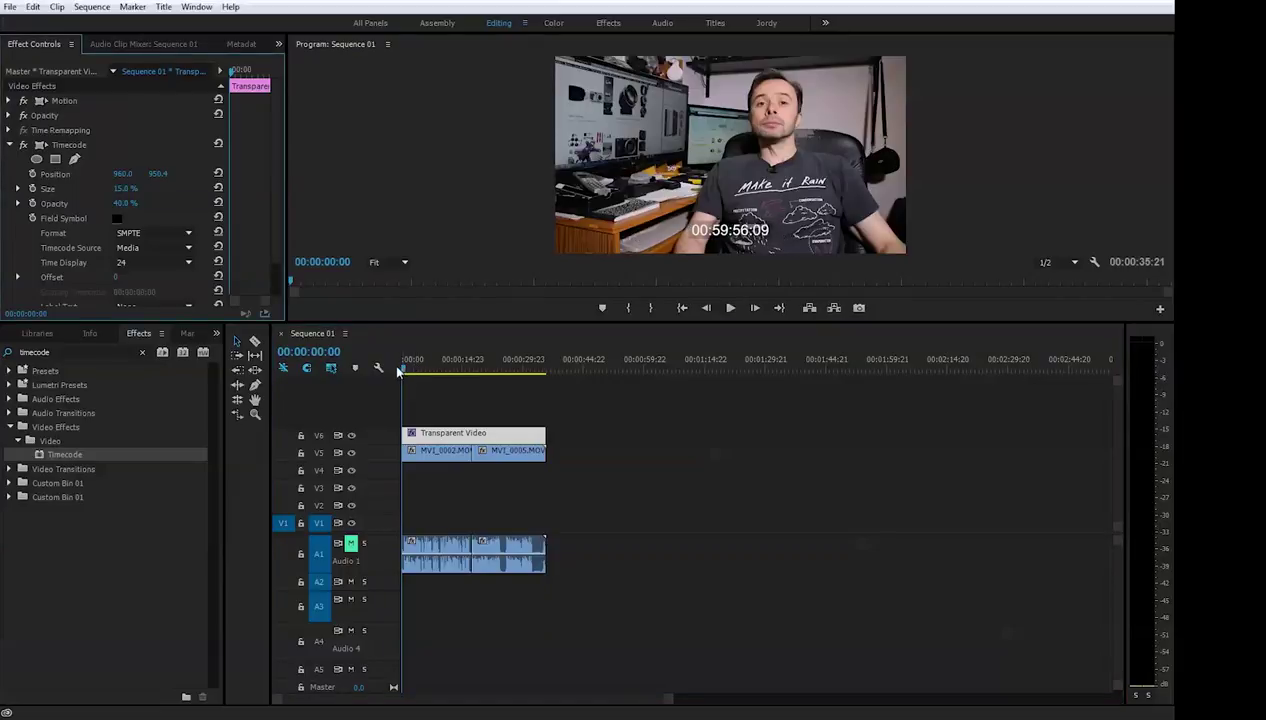
mouse_move(400, 370)
mouse_down()
mouse_move(421, 372)
mouse_move(381, 367)
mouse_up()
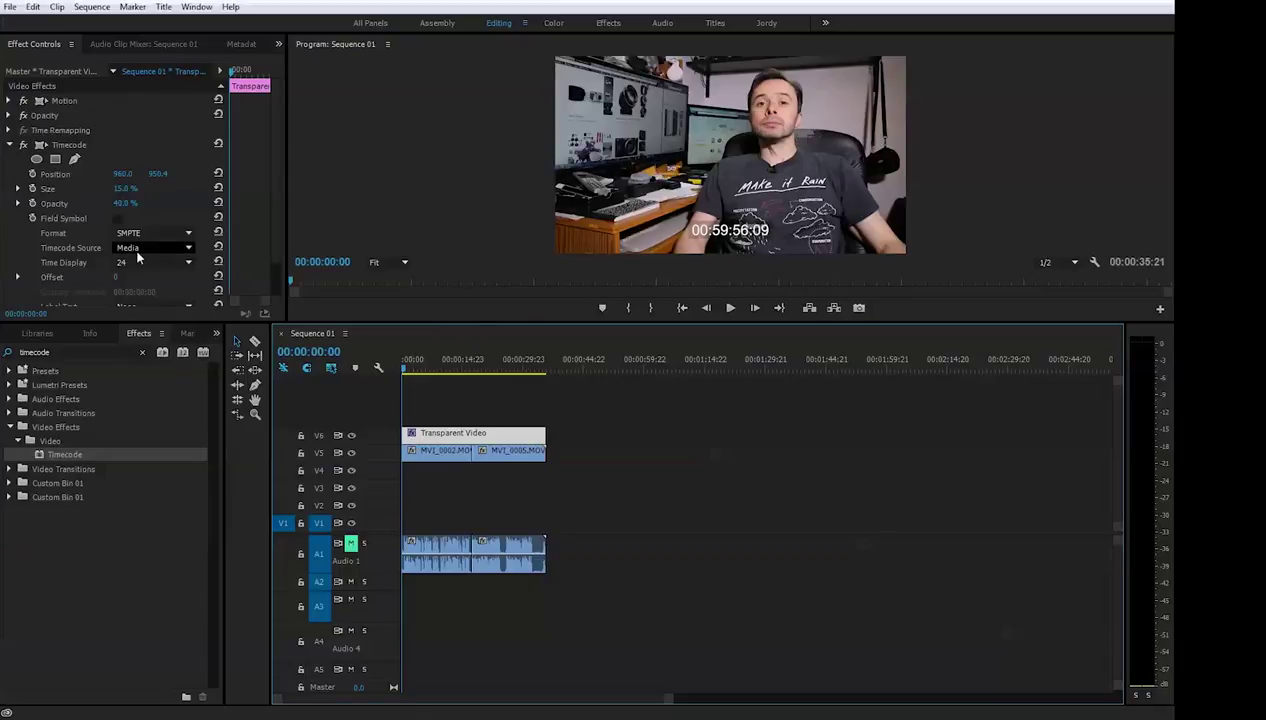
click(177, 247)
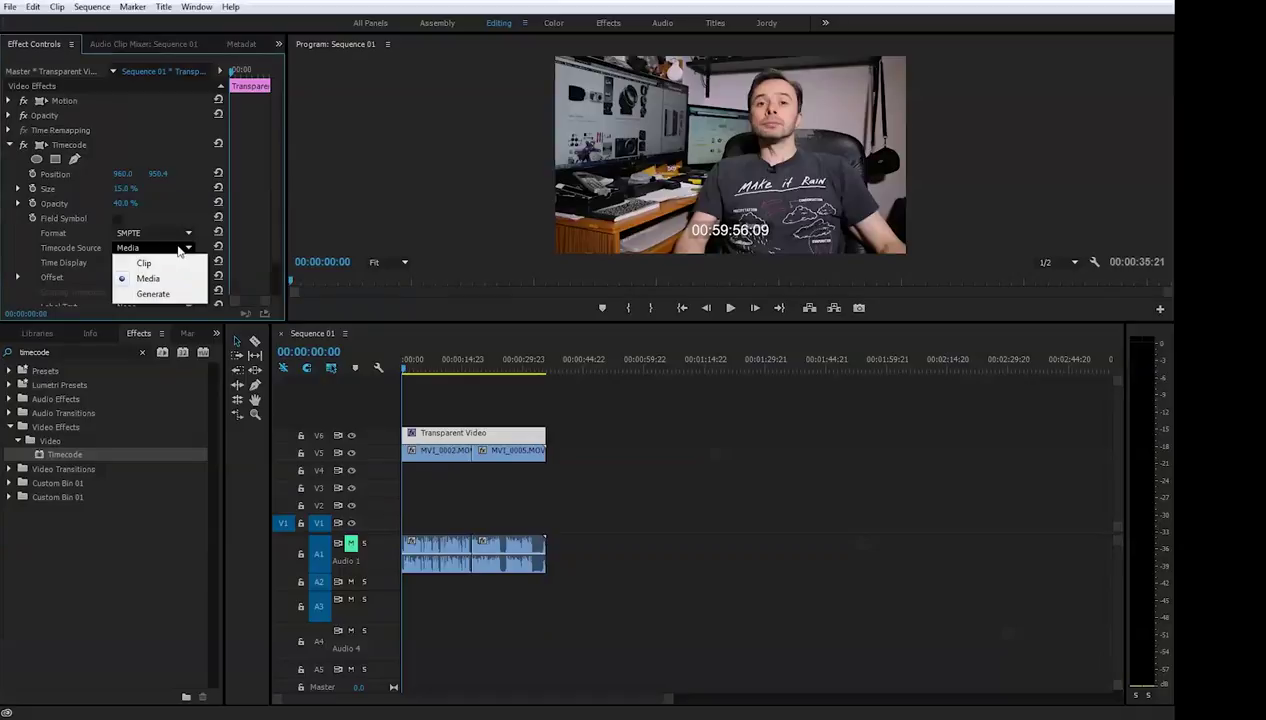
click(165, 295)
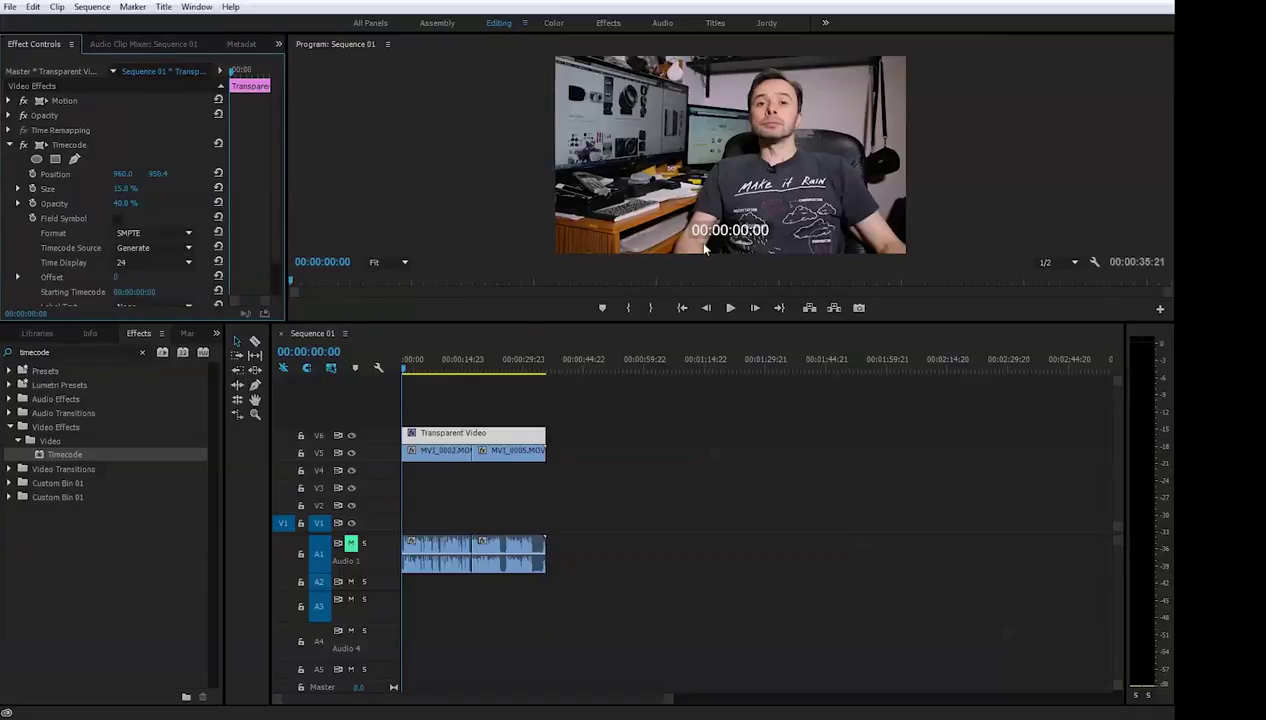
Step: Scrub the sequence to watch the counter, then enlarge the Timecode Size to about 36%
click(411, 368)
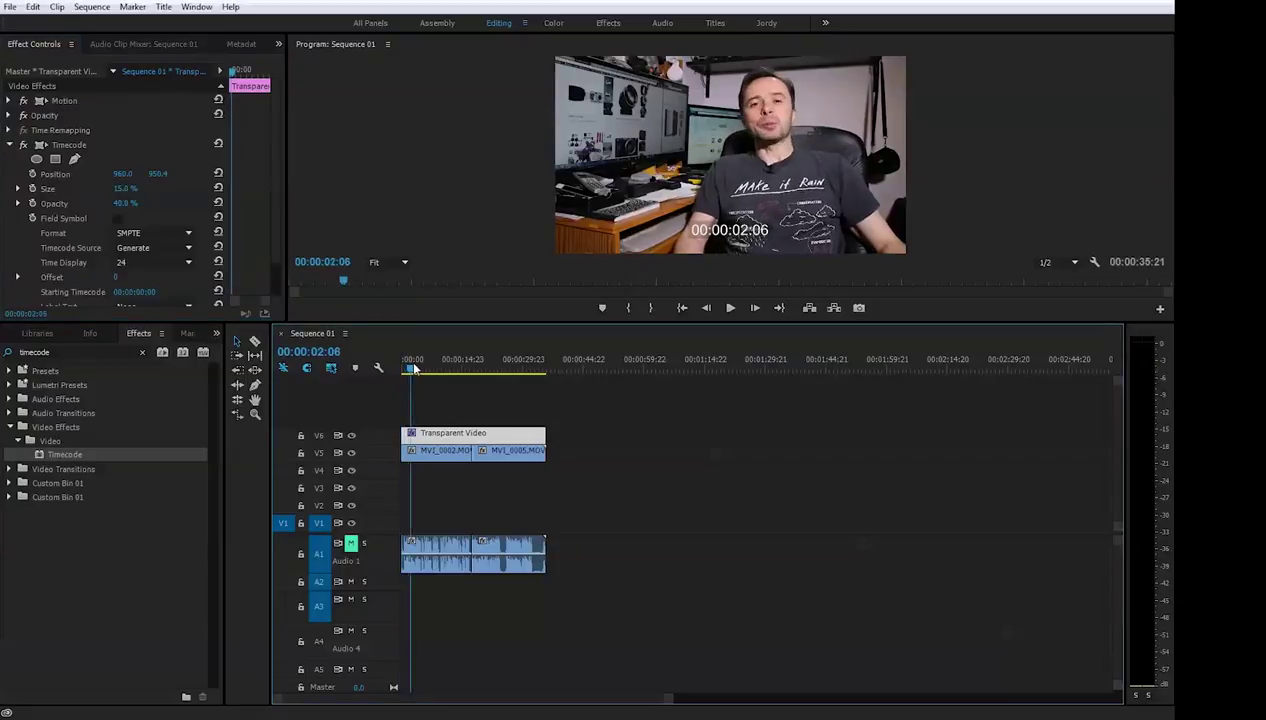
drag(411, 368, 443, 400)
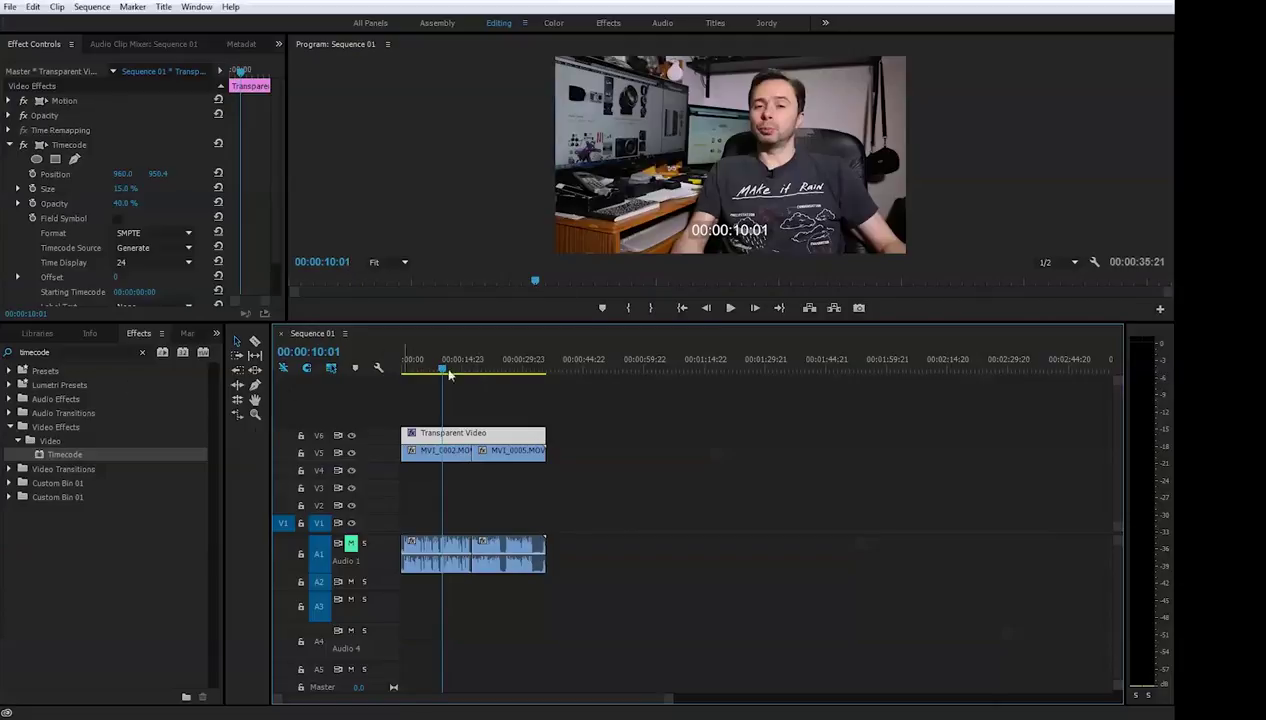
drag(443, 363, 377, 368)
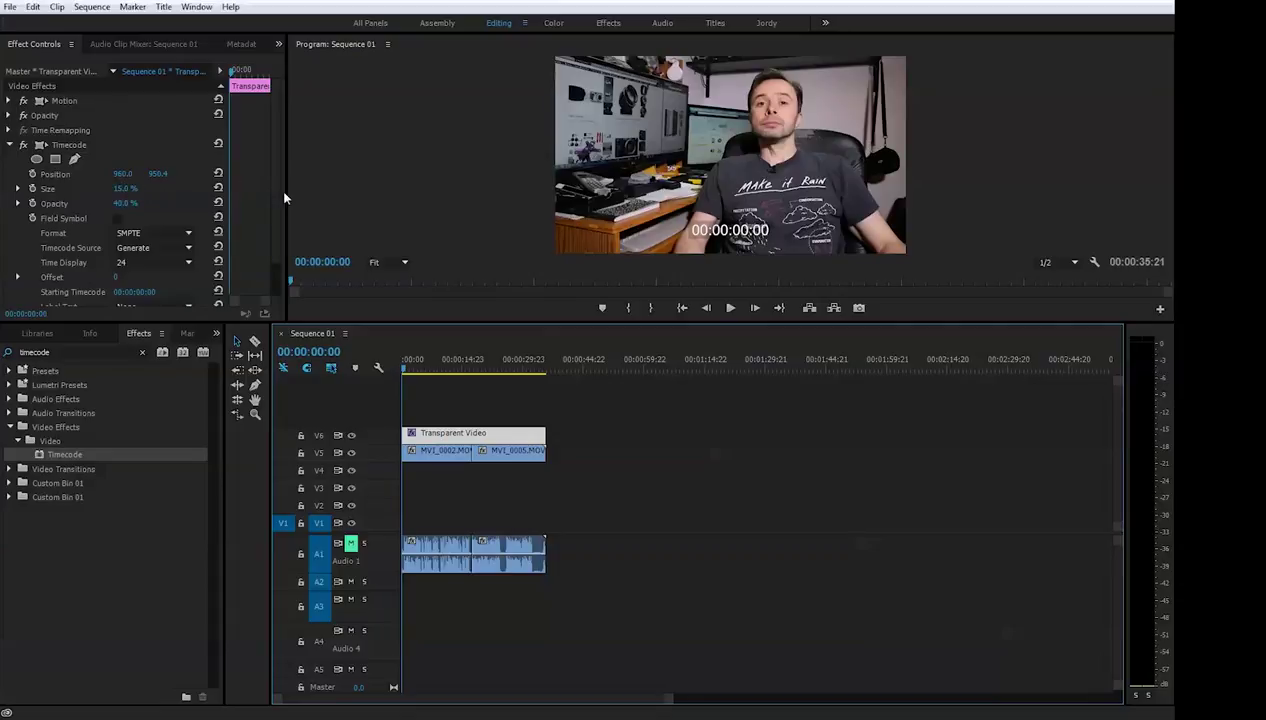
drag(125, 188, 146, 203)
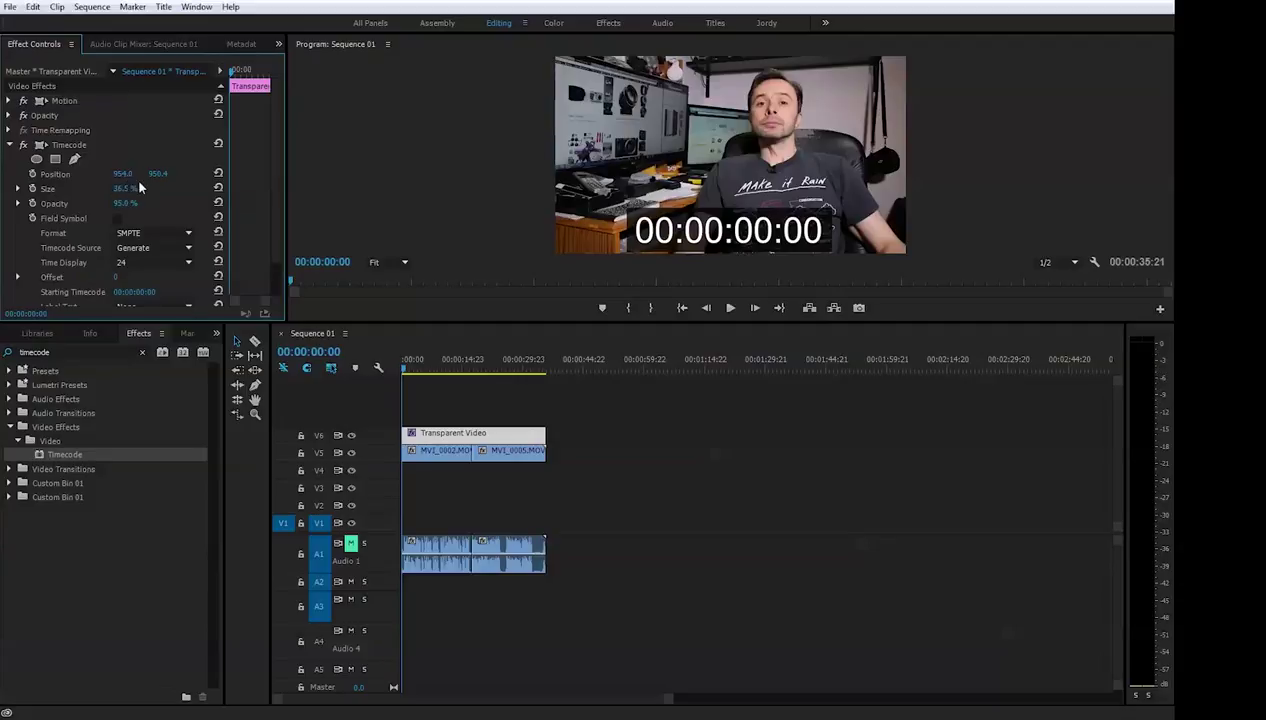
Step: Shrink the timecode overlay to 12.3% and move it to position 212.0, 1012.4
drag(123, 175, 207, 175)
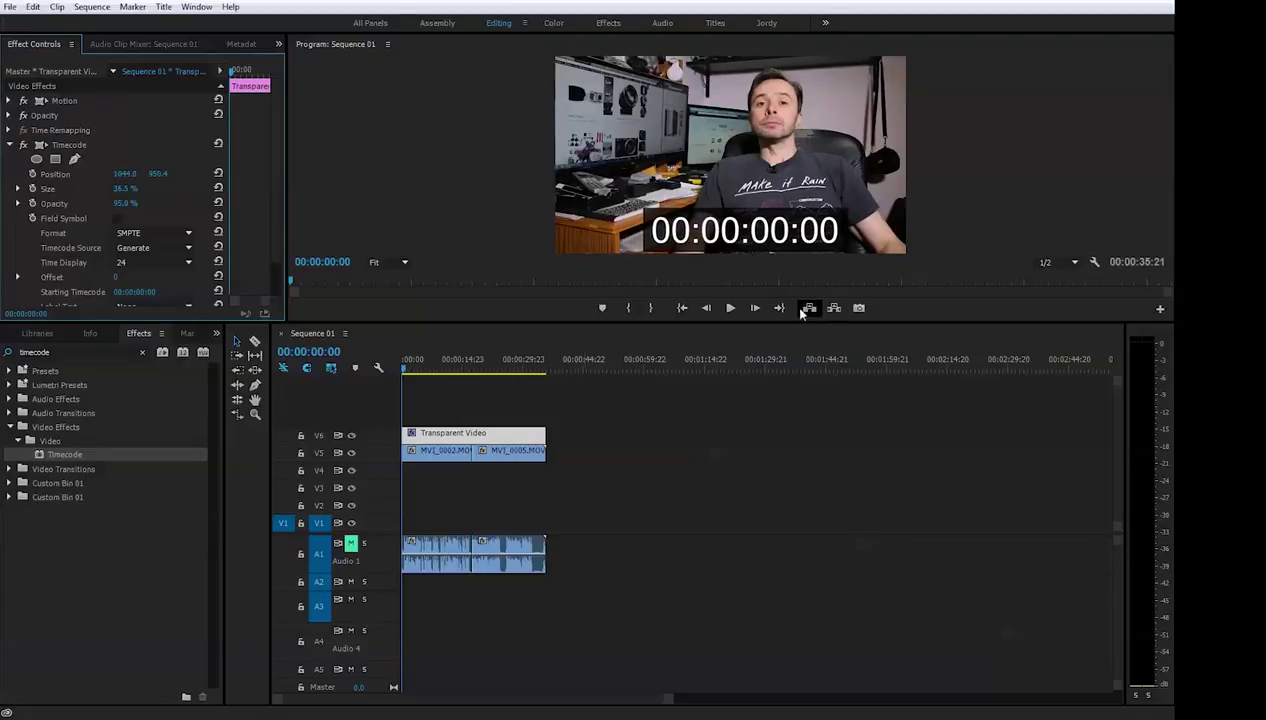
click(730, 309)
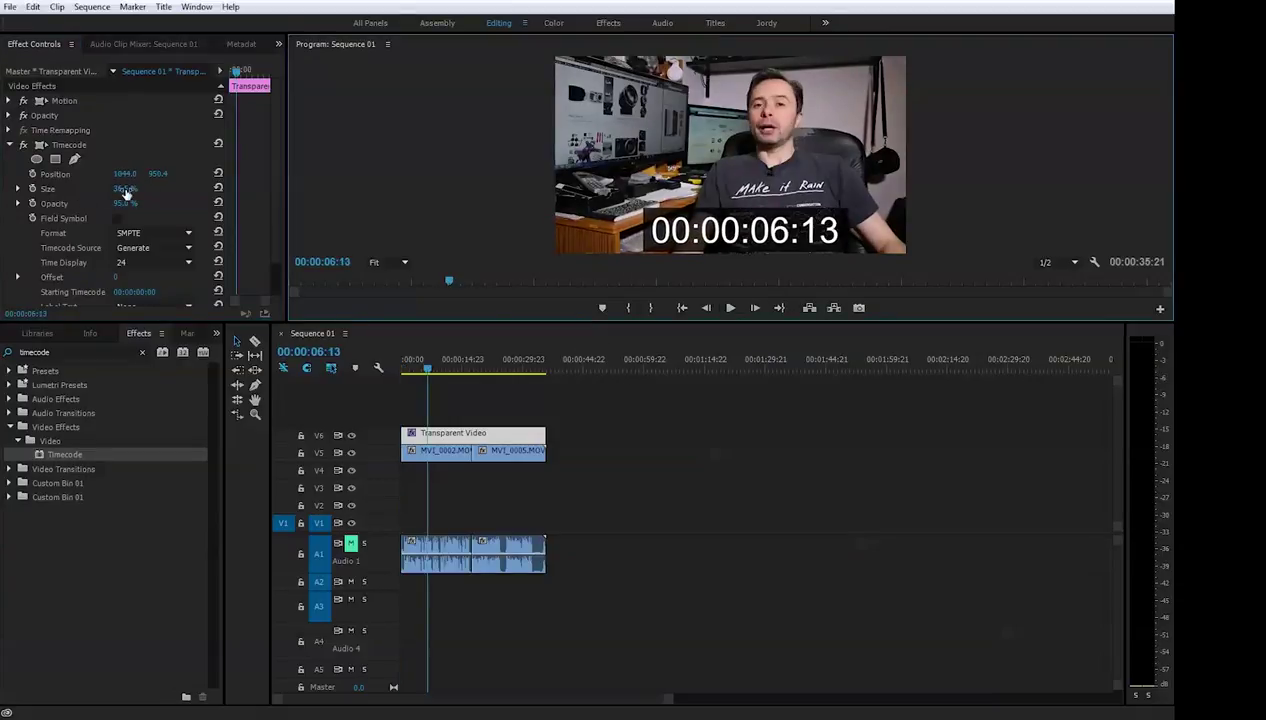
drag(125, 188, 70, 188)
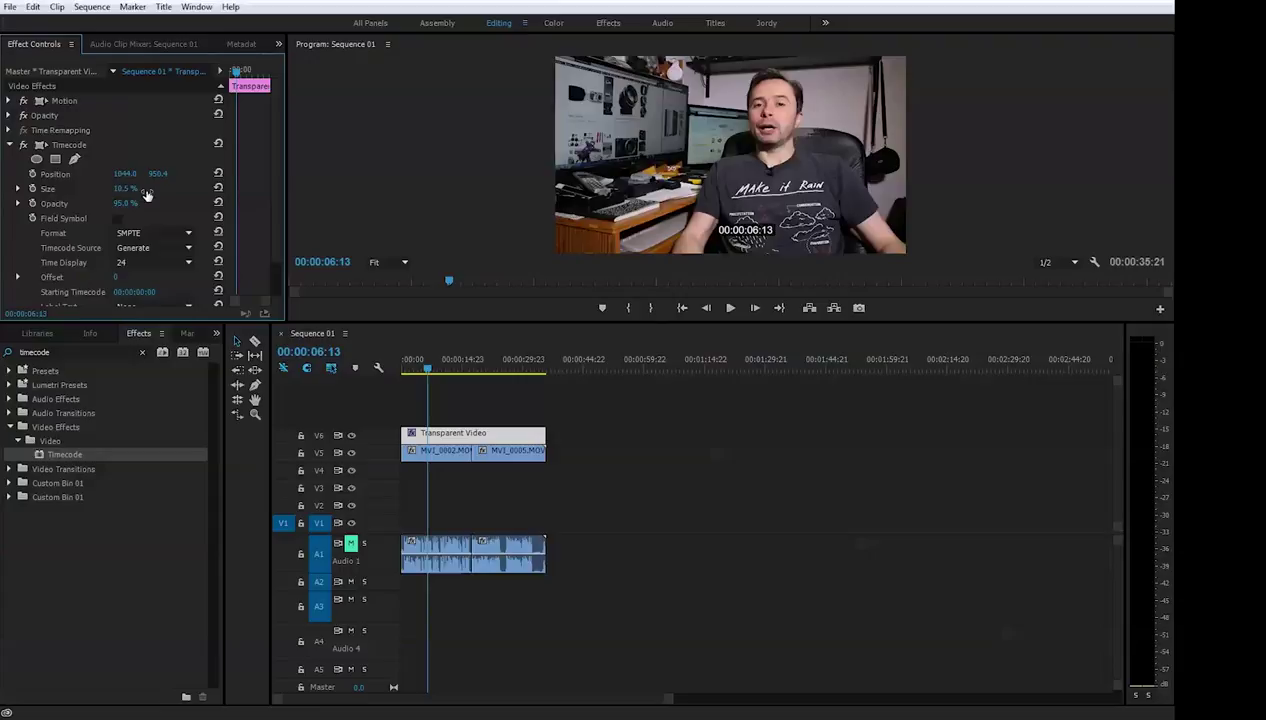
drag(125, 188, 198, 174)
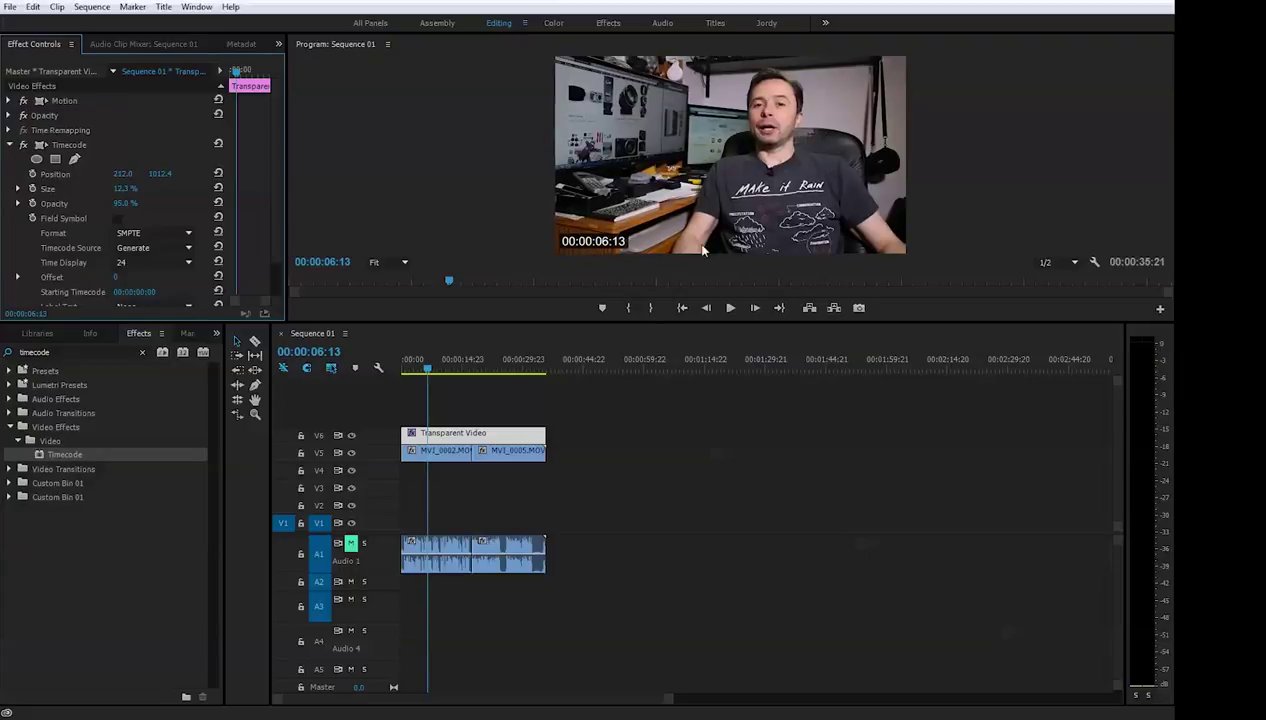
Step: Play the sequence from the start, then lower the timecode opacity to 58%
key(Home)
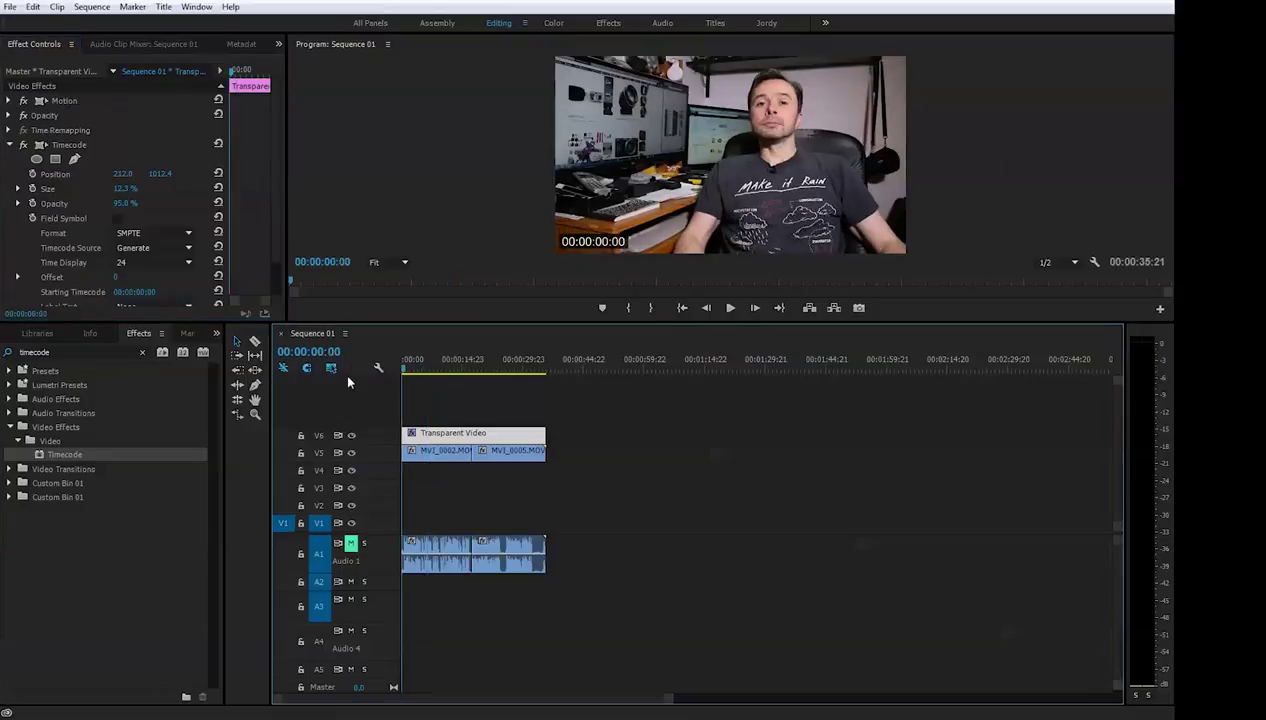
click(730, 308)
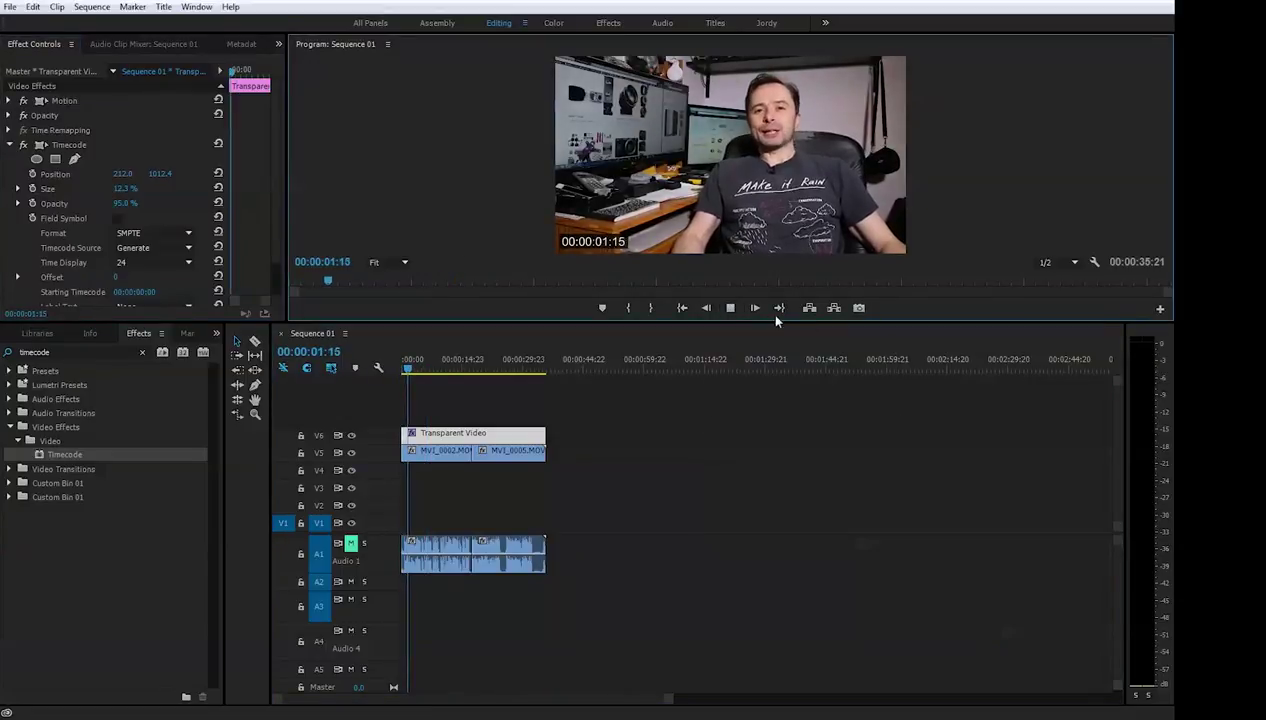
click(730, 308)
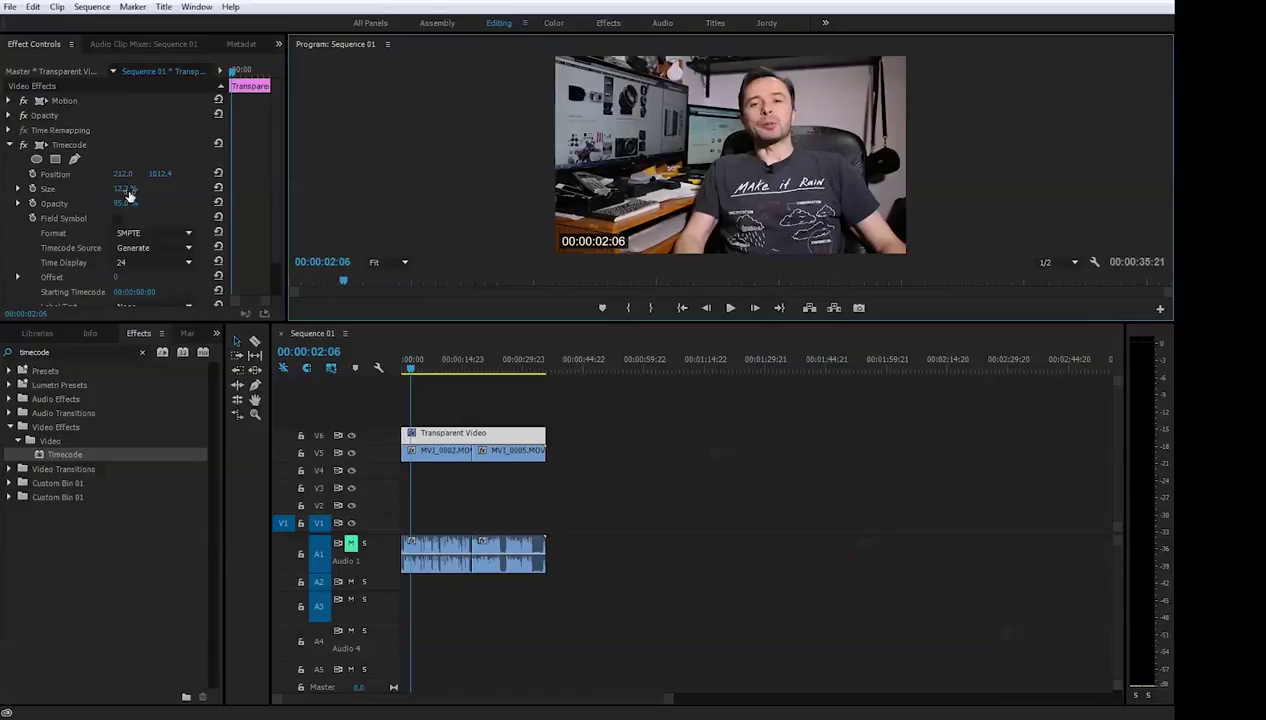
drag(125, 203, 83, 203)
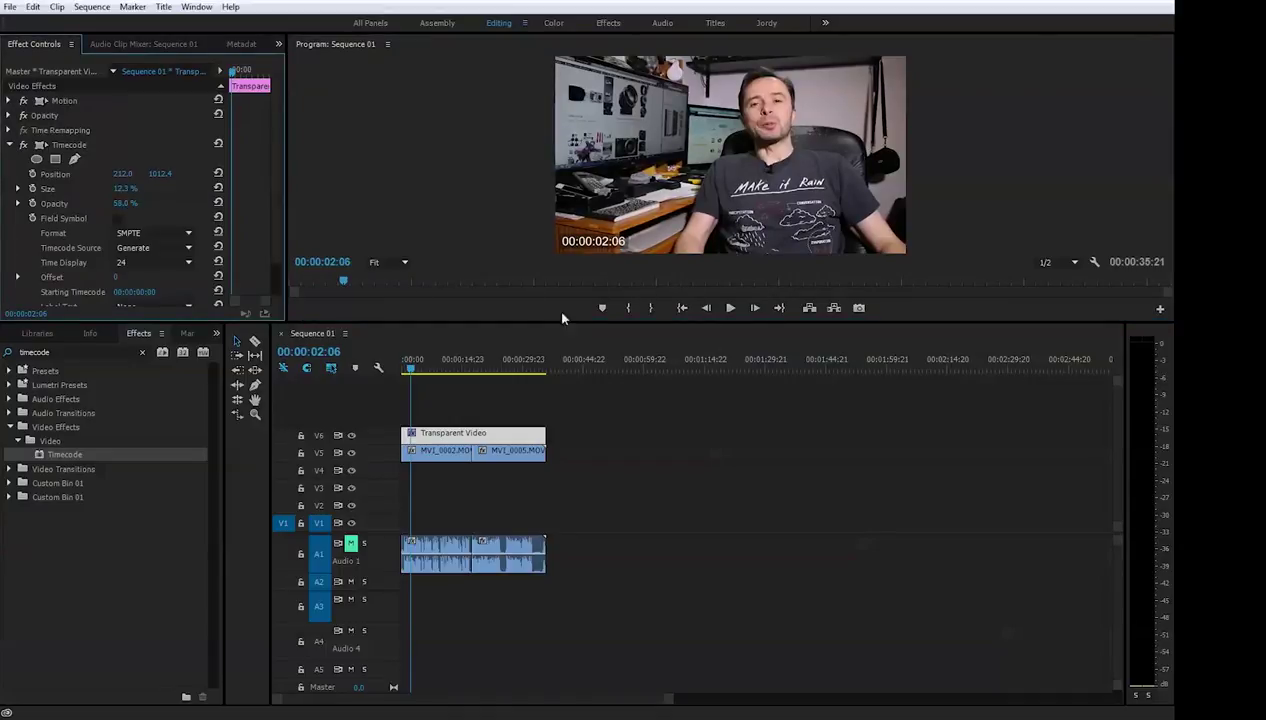
Step: Play and scrub the sequence to confirm the counter counts up from zero
drag(411, 366, 370, 367)
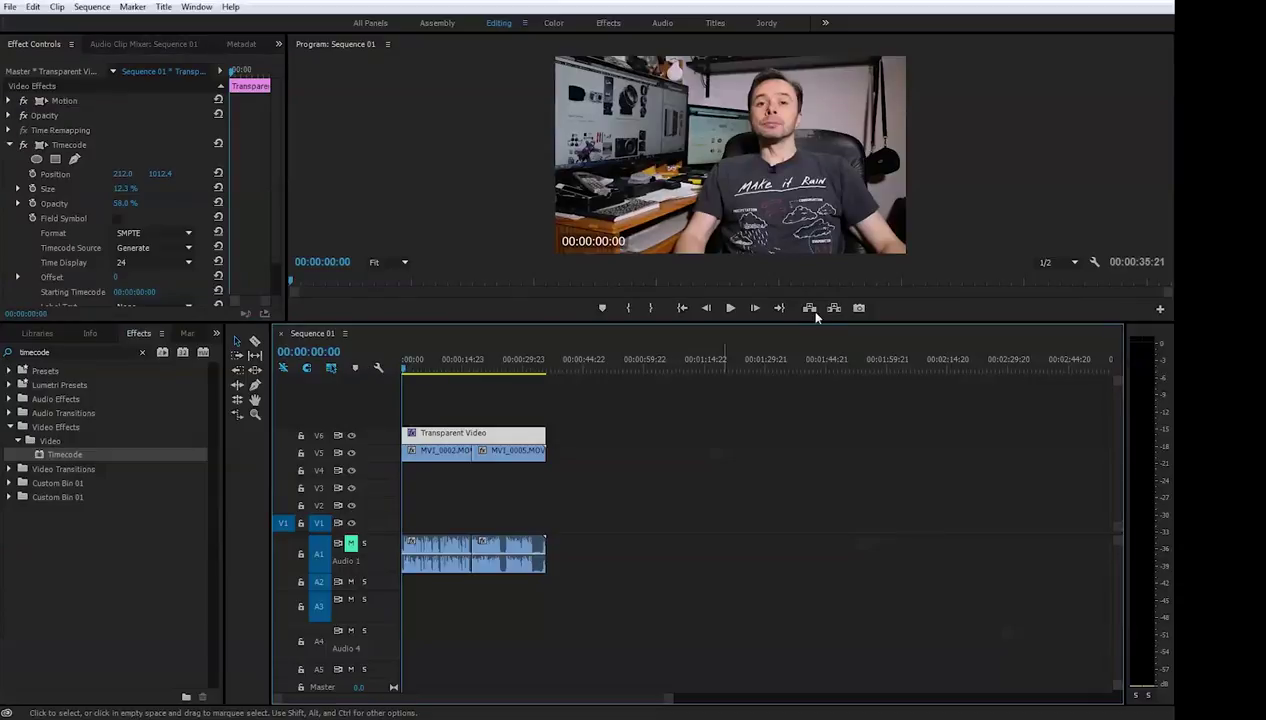
click(731, 309)
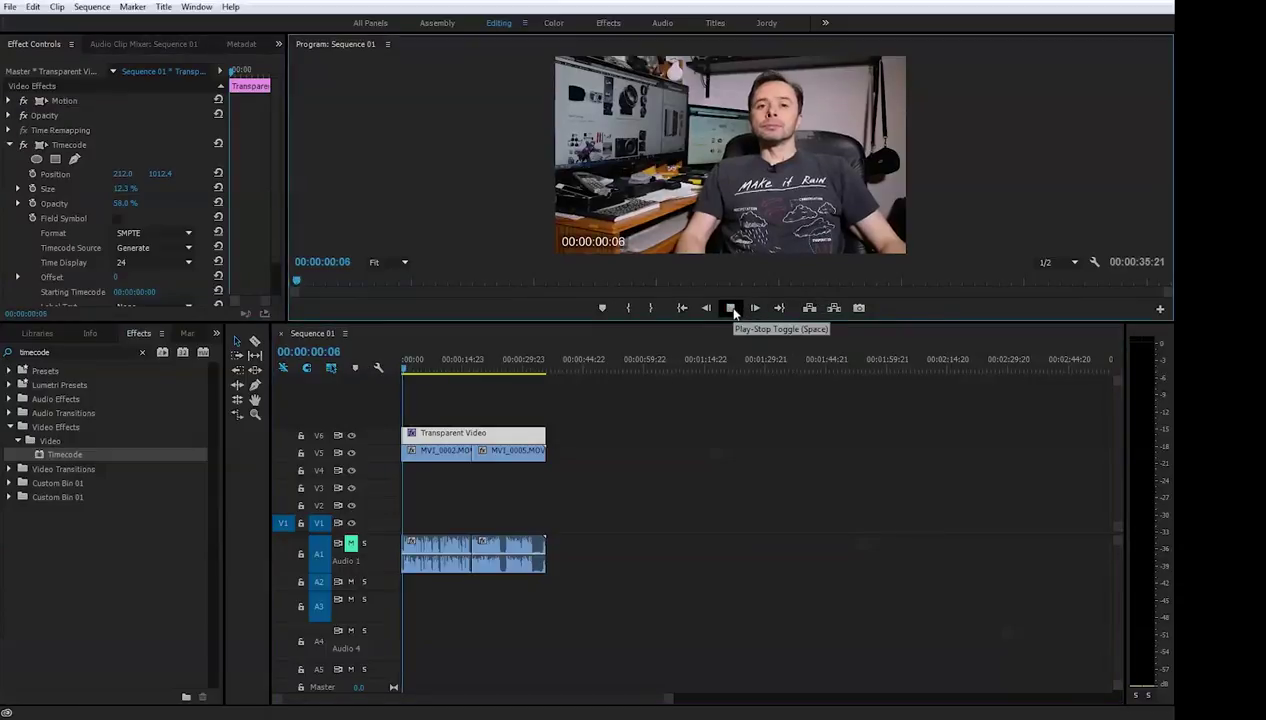
click(731, 309)
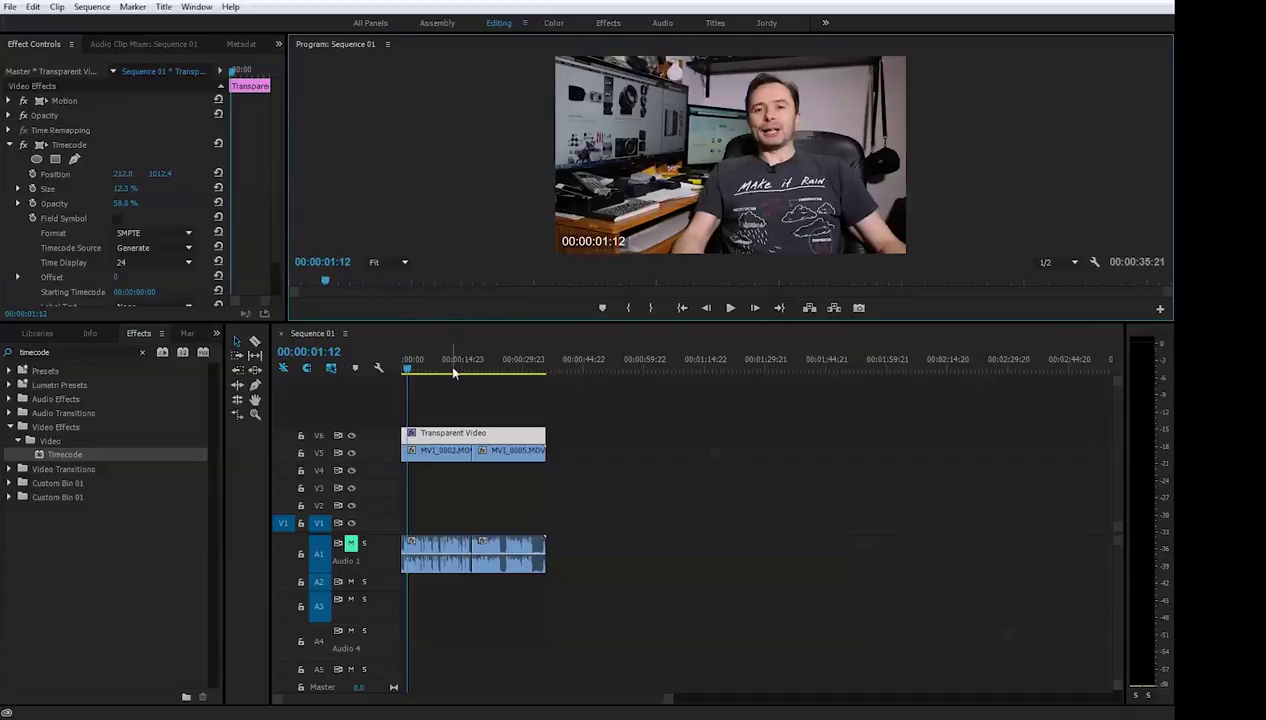
click(406, 368)
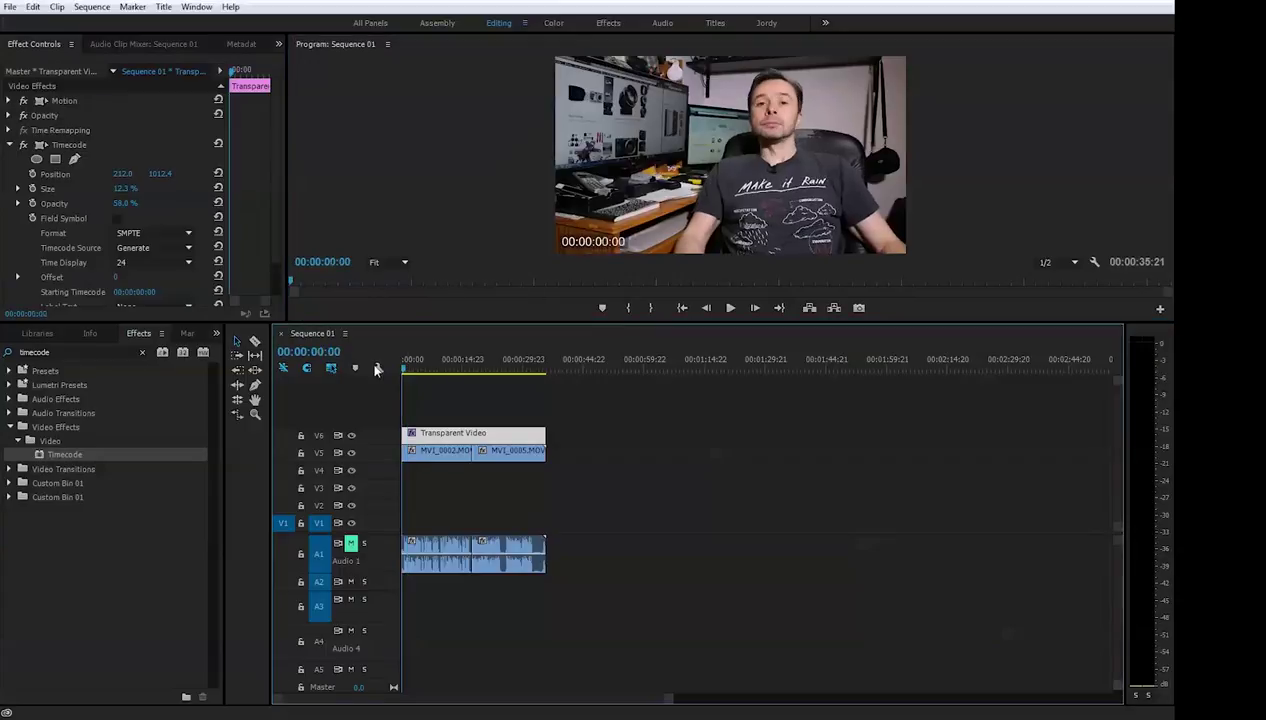
click(433, 368)
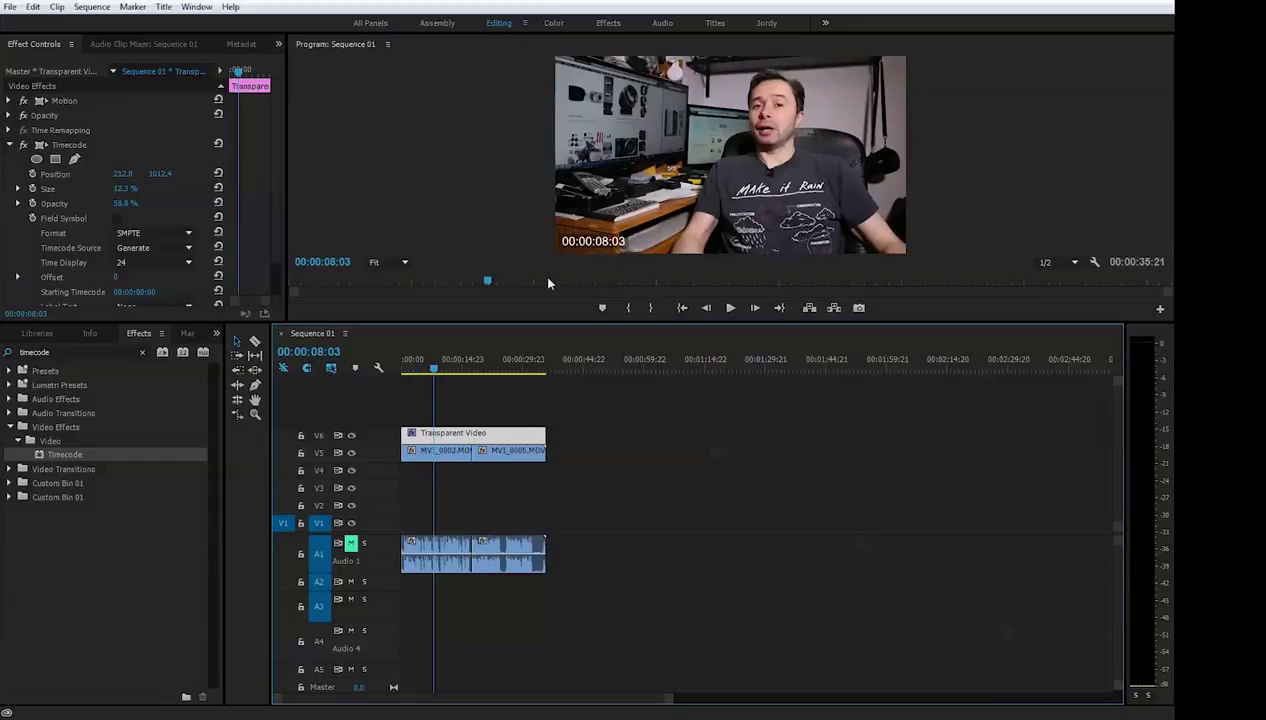
click(438, 371)
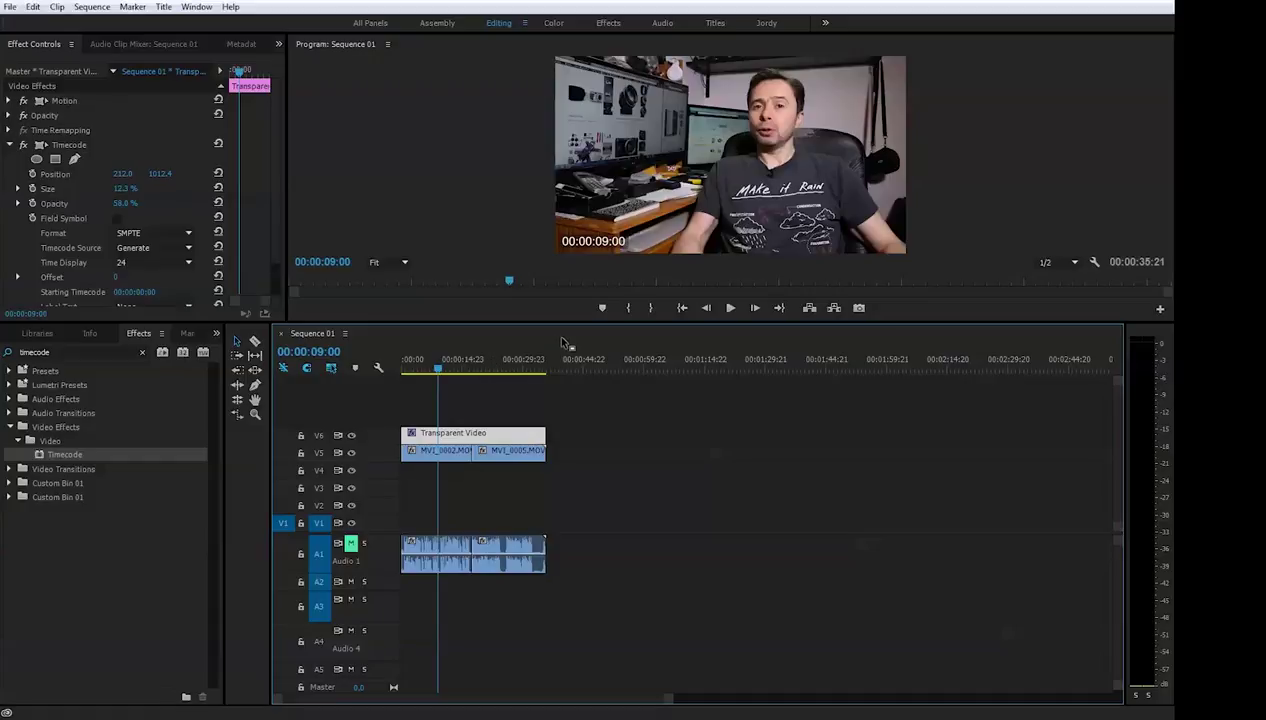
mouse_move(437, 368)
mouse_down()
mouse_move(405, 380)
mouse_move(446, 368)
mouse_up()
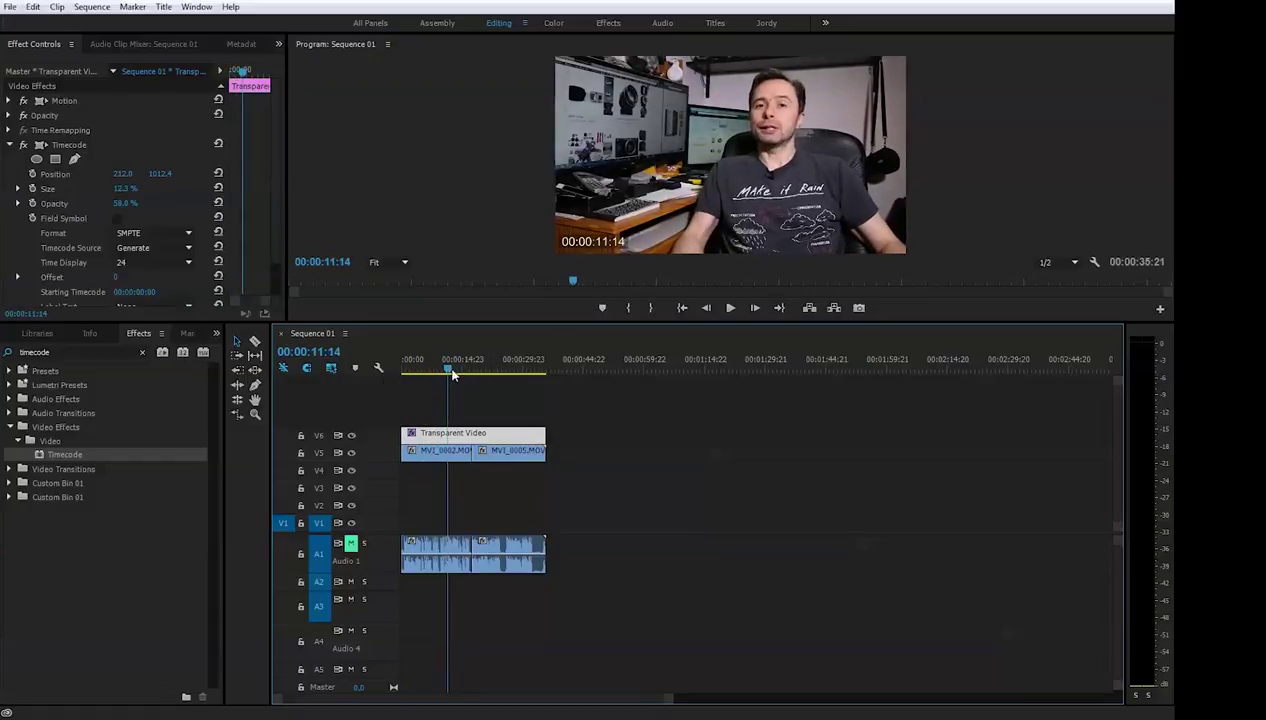
drag(452, 373, 453, 373)
drag(450, 373, 363, 376)
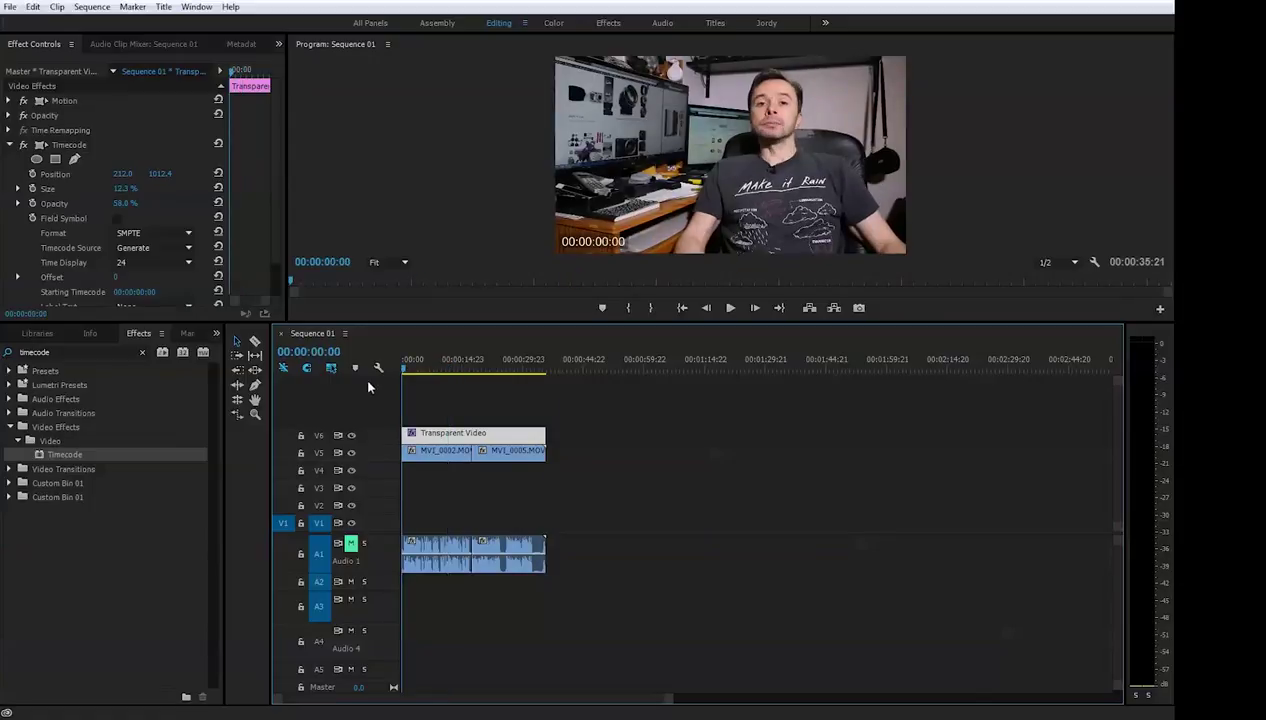